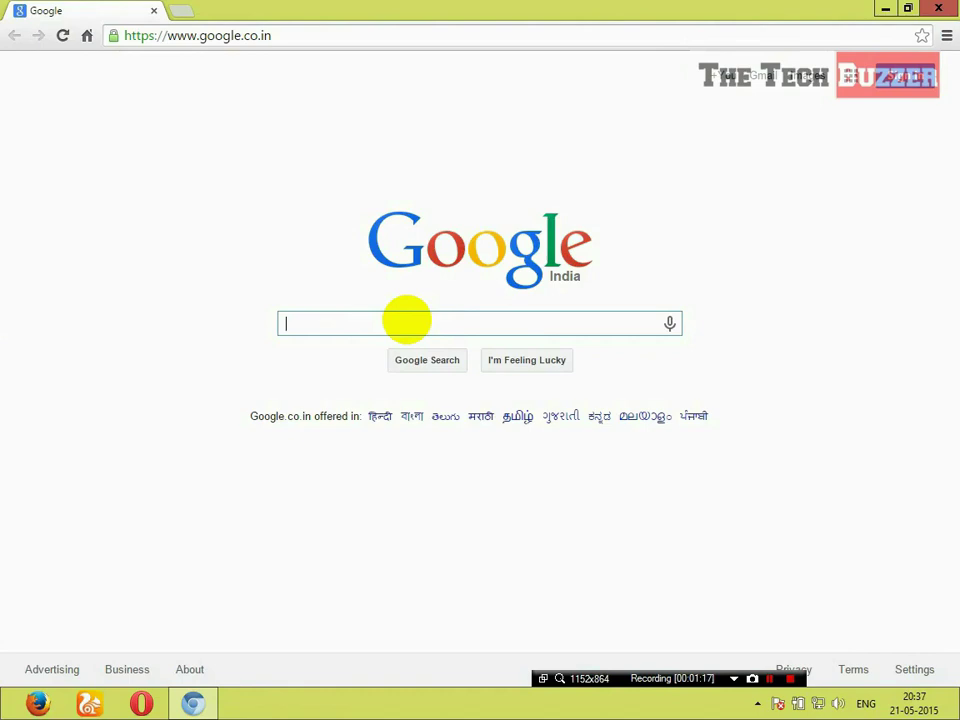
# - Enter 'steam_api.dll msiing download' into the Google search box
pyautogui.write('st')
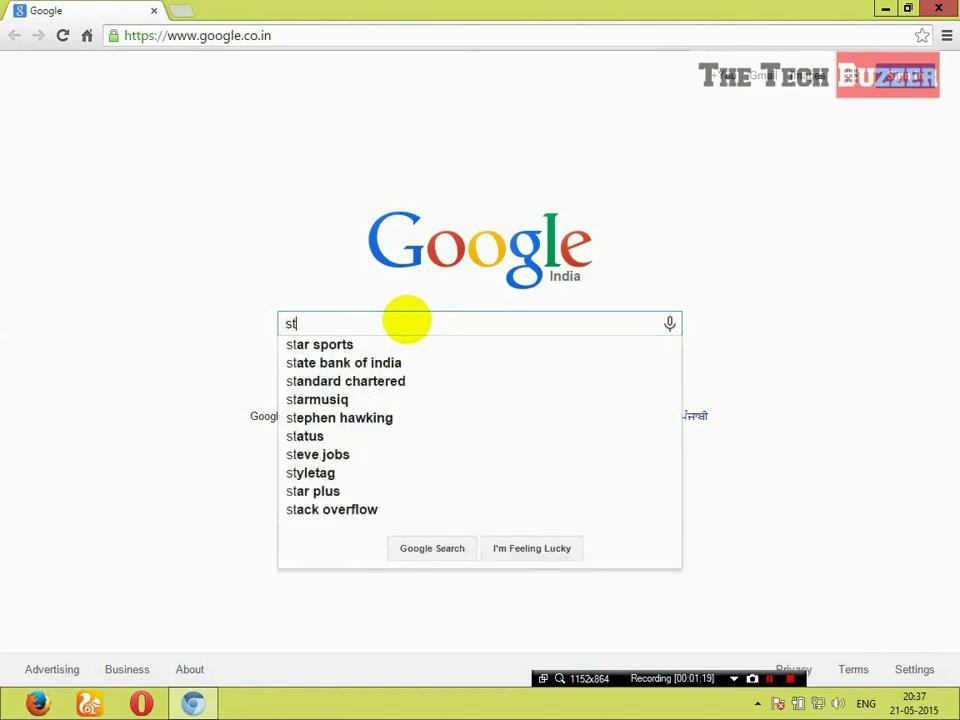
pyautogui.write('eam_')
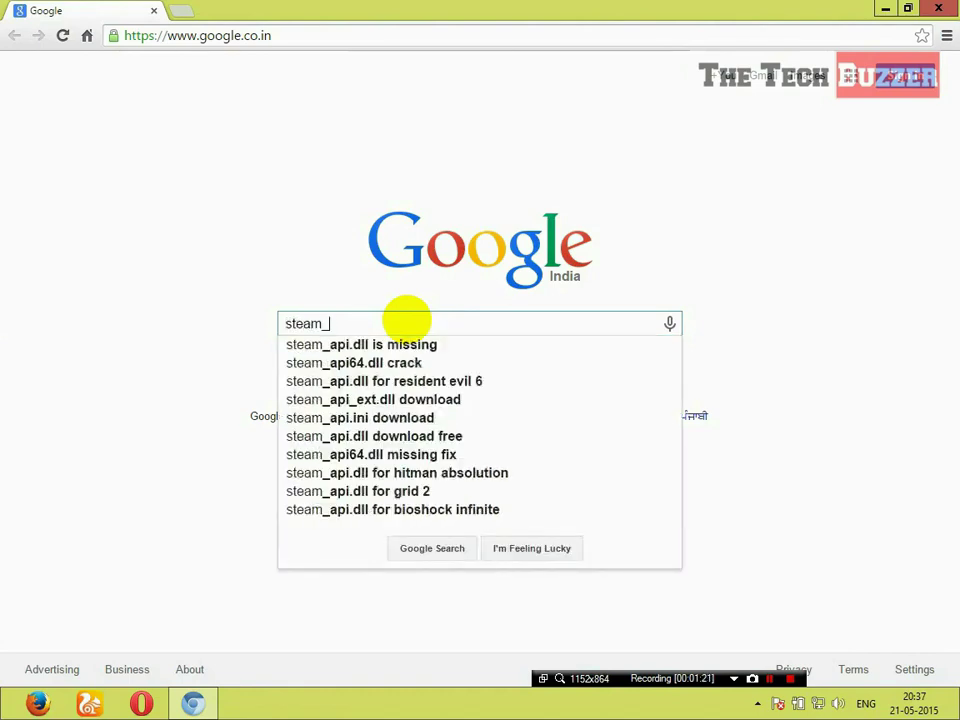
pyautogui.write('api.')
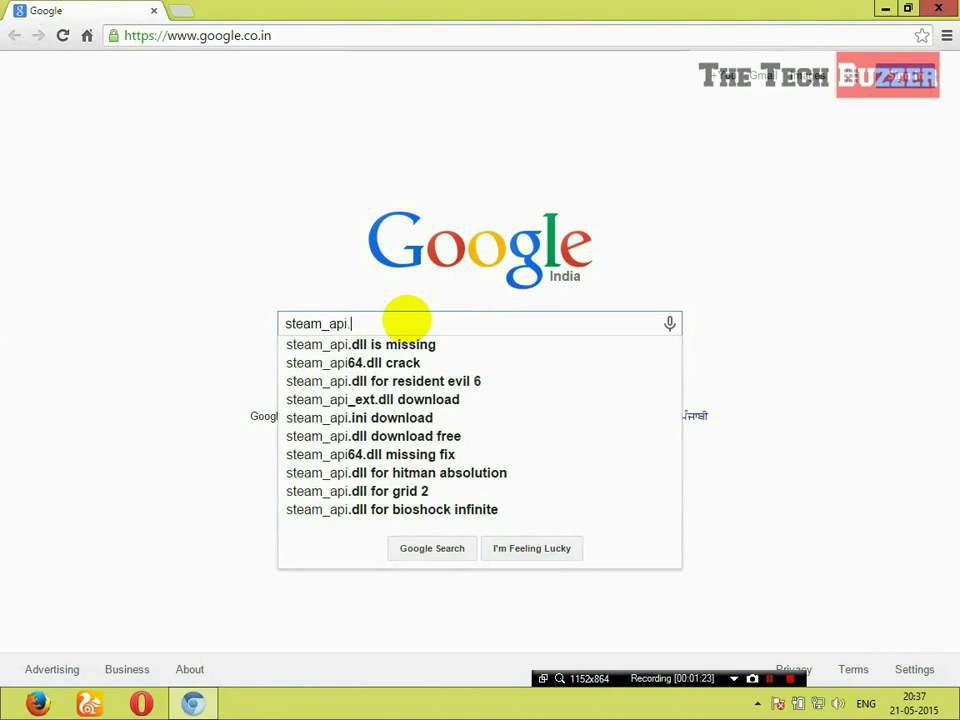
pyautogui.write('dll ')
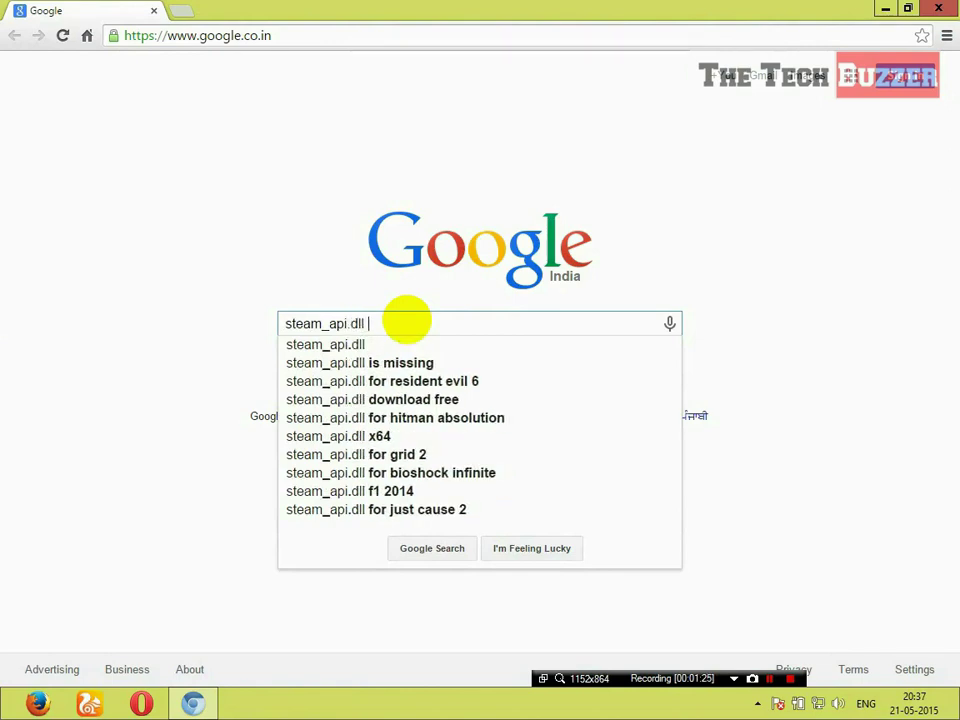
pyautogui.write('msiing ')
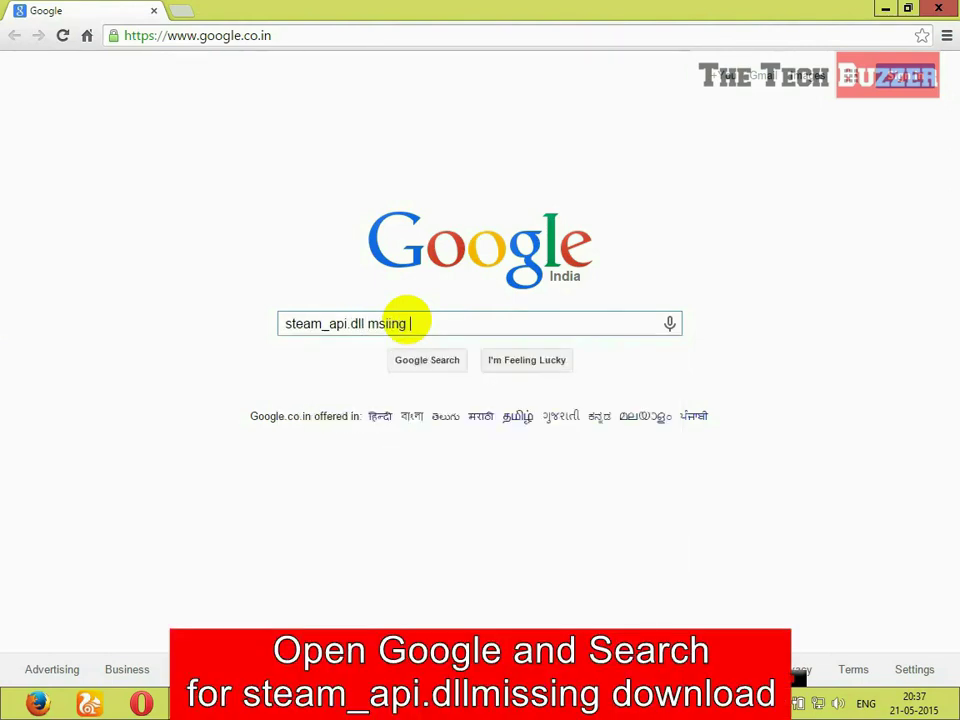
pyautogui.write('download')
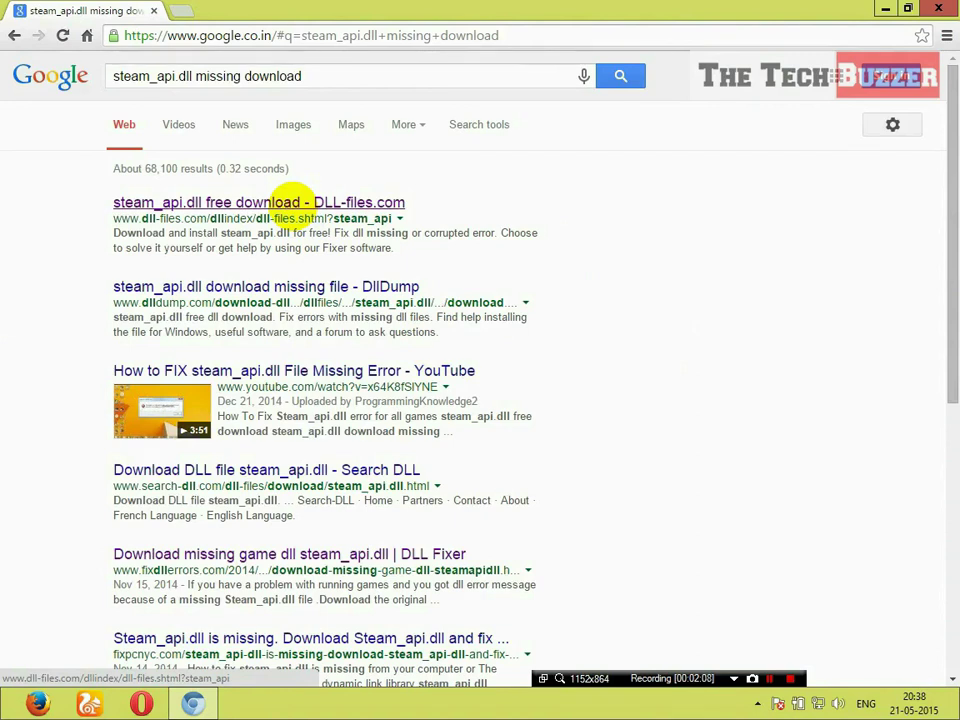
# - Open the DLL-files.com steam_api.dll page and request the 54.32 KB steam_api.zip download
pyautogui.click(298, 202)
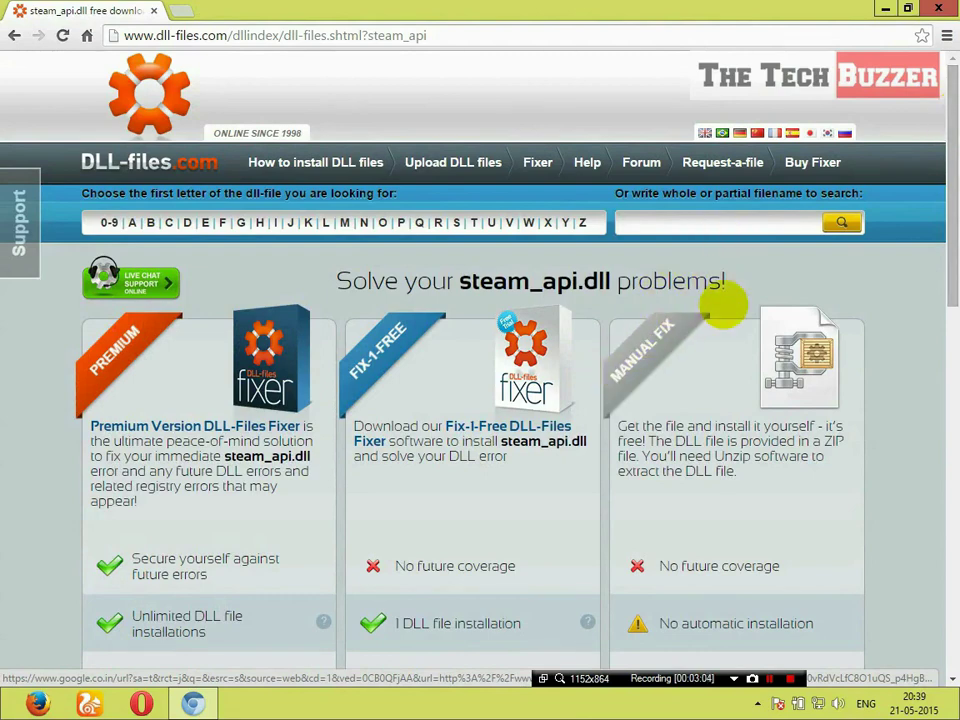
pyautogui.moveTo(950, 222); pyautogui.dragTo(950, 393)
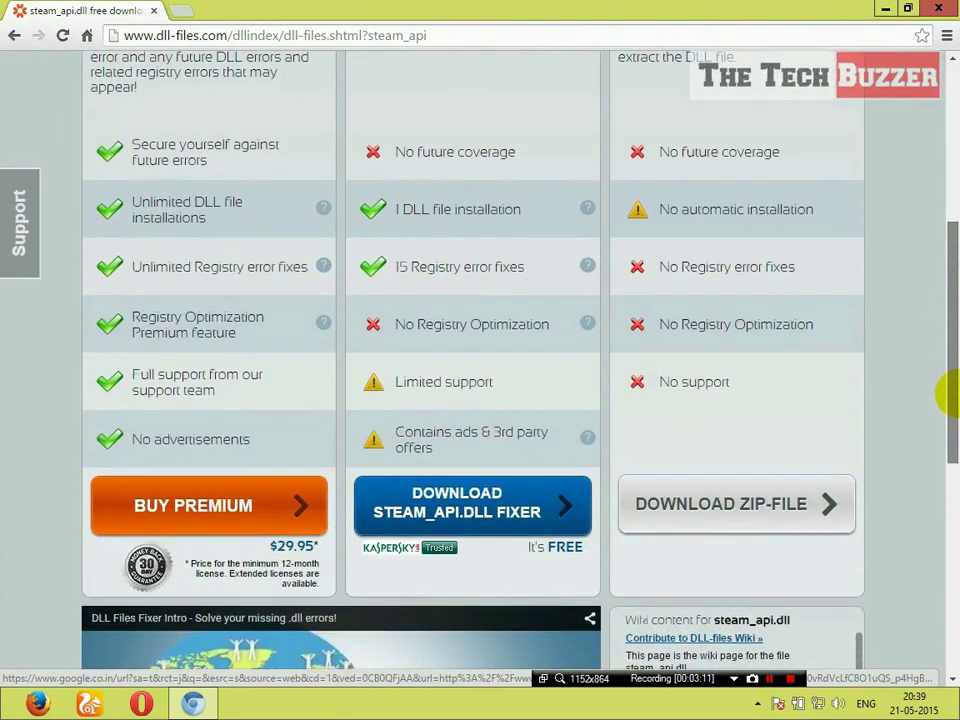
pyautogui.click(760, 403)
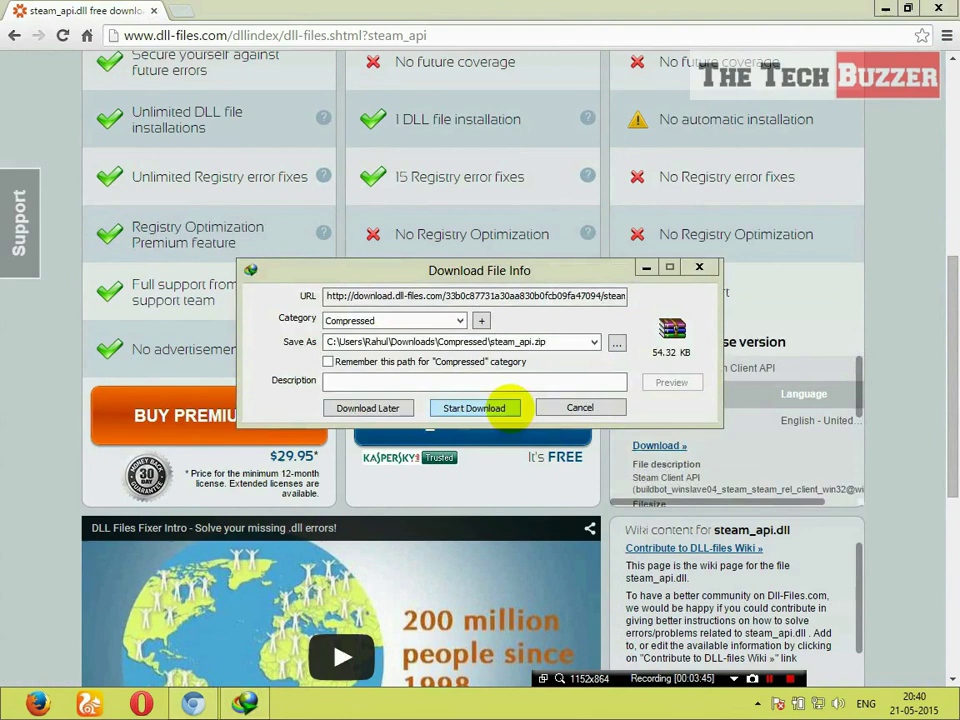
# - Download steam_api.zip with Internet Download Manager and open it in WinRAR
pyautogui.click(508, 407)
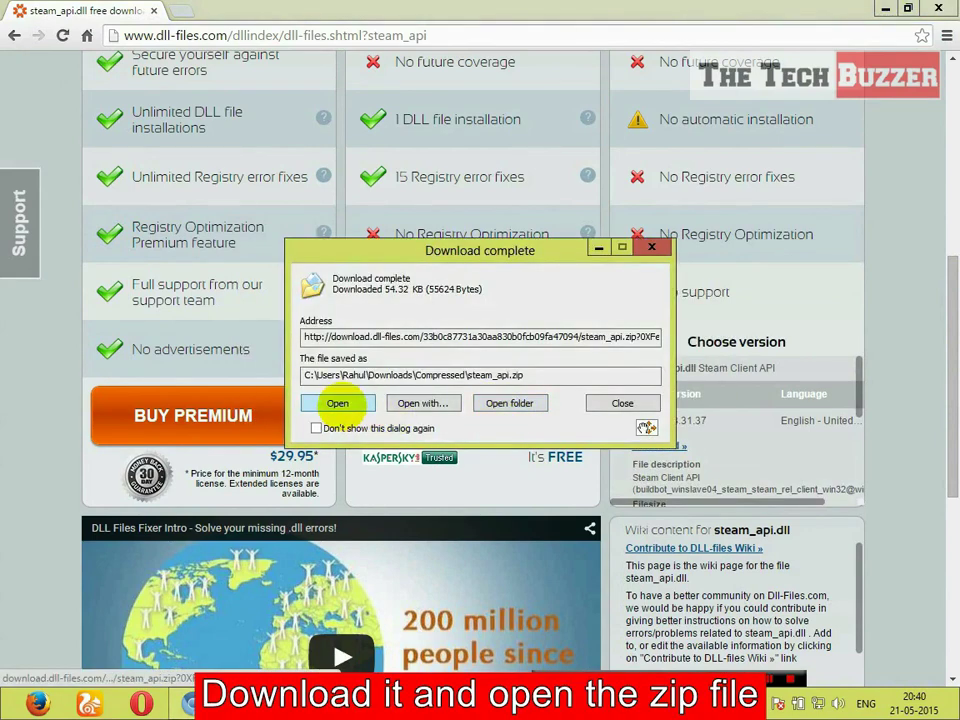
pyautogui.click(337, 403)
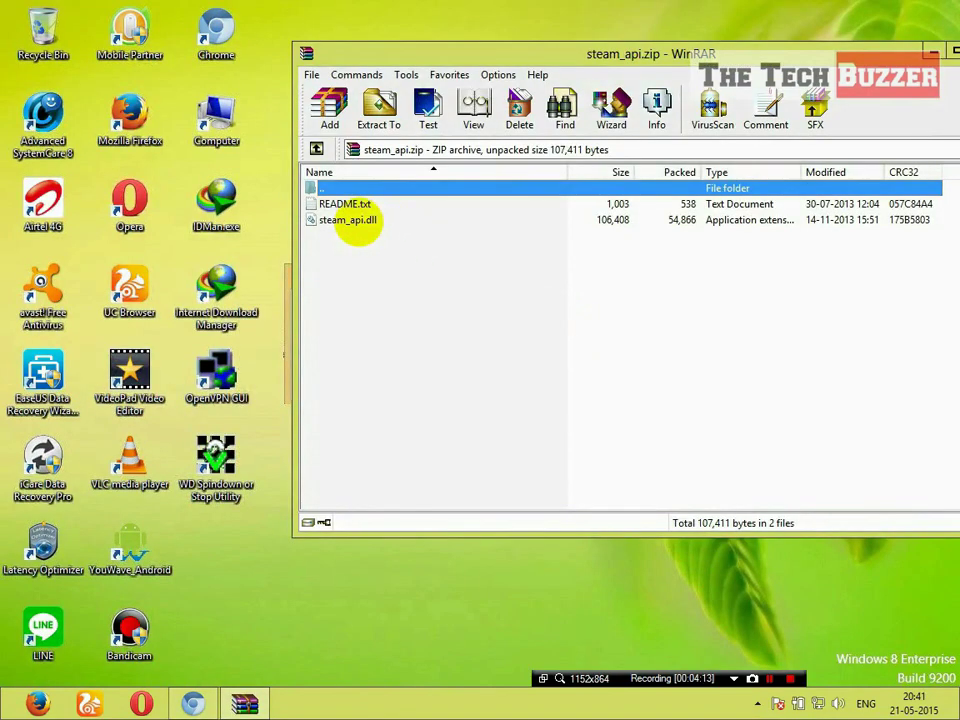
# - Drag steam_api.dll out of the WinRAR archive onto the desktop and copy it
pyautogui.click(350, 222)
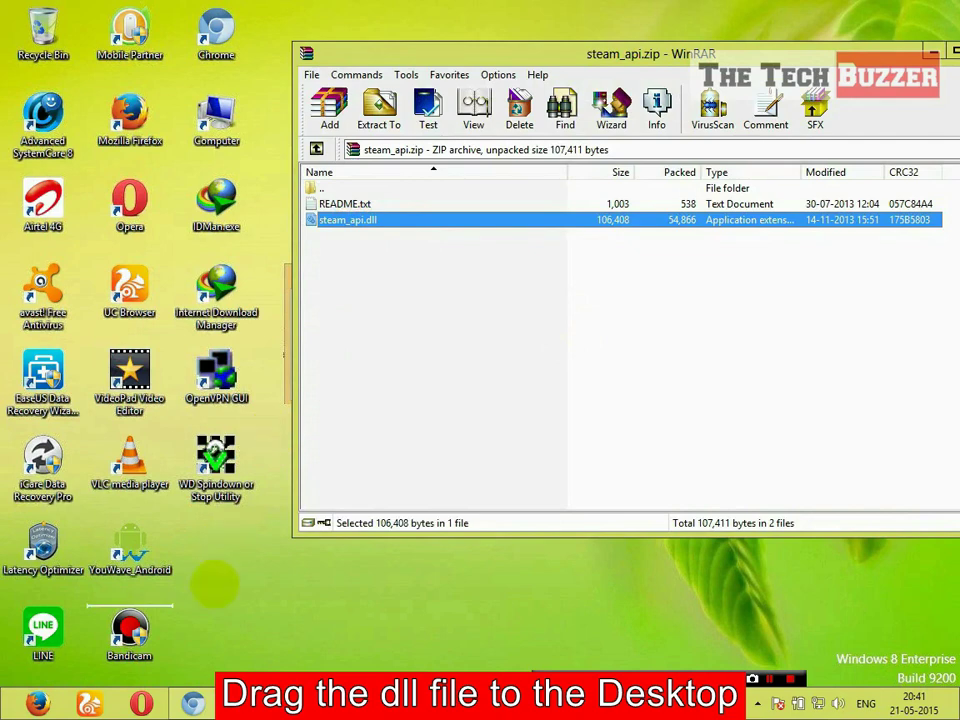
pyautogui.moveTo(213, 585); pyautogui.dragTo(208, 579)
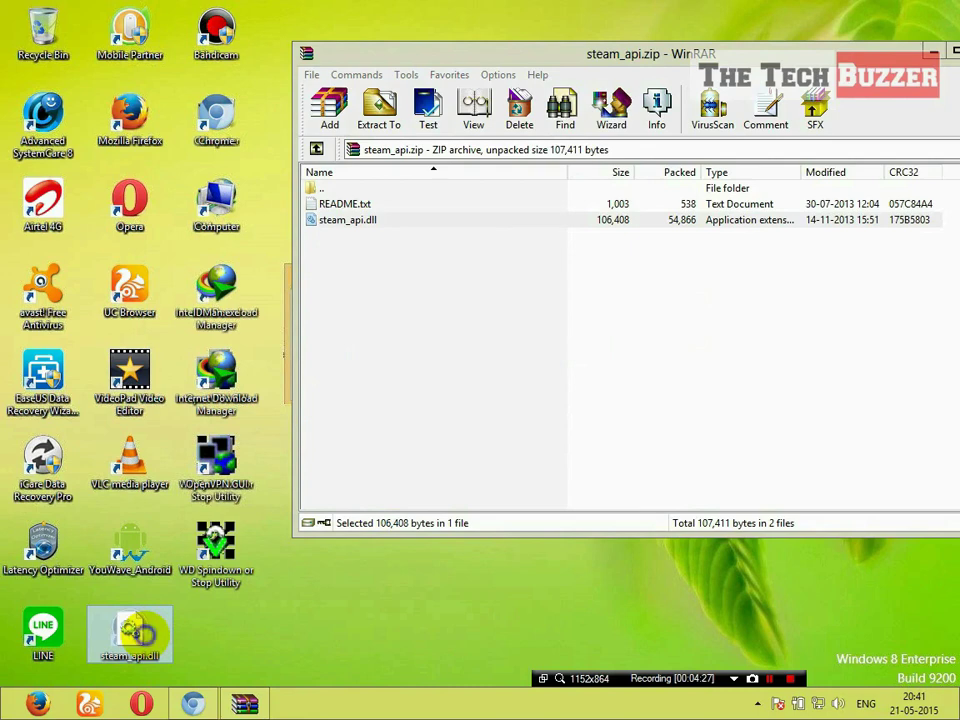
pyautogui.rightClick(145, 628)
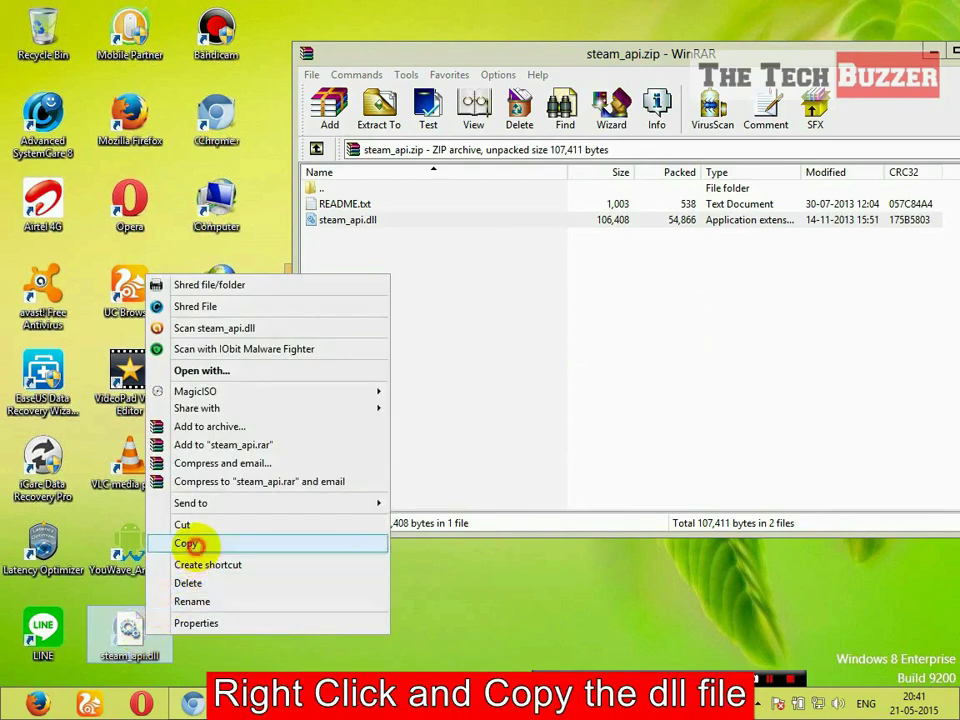
pyautogui.click(186, 543)
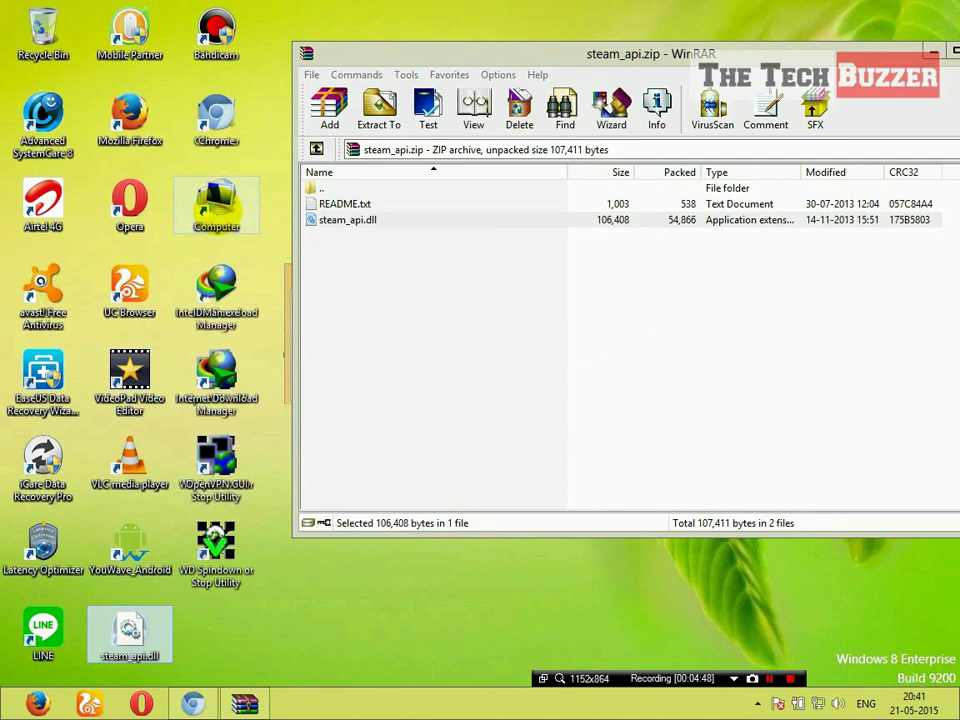
# - Browse Computer > Local Disk (C:) > Windows and open System32
pyautogui.click(220, 204)
pyautogui.doubleClick(218, 207)
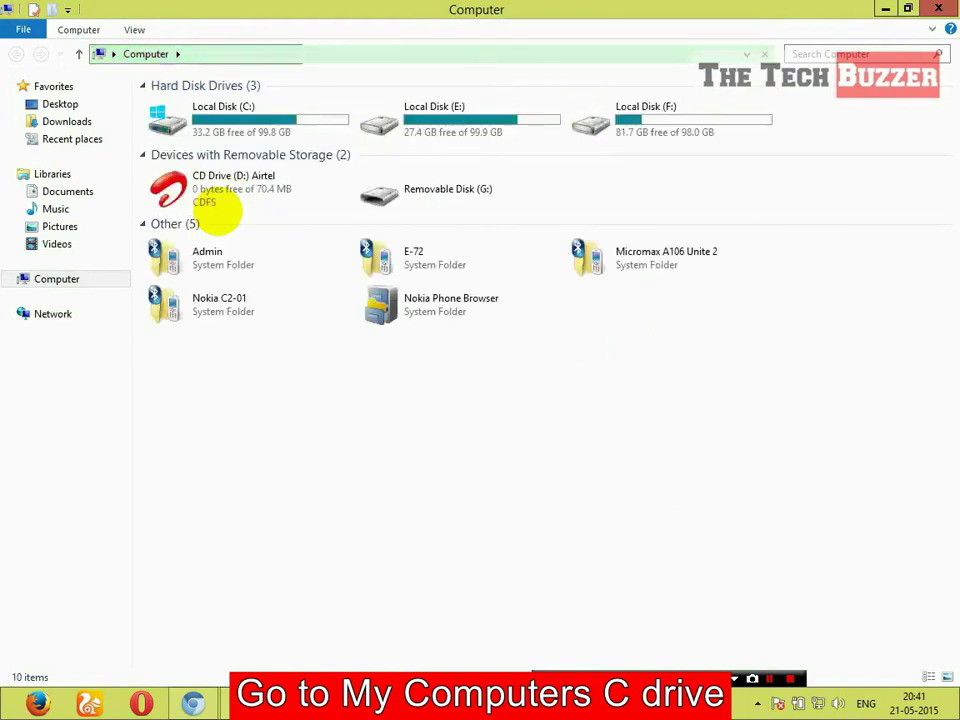
pyautogui.click(272, 118)
pyautogui.doubleClick(272, 118)
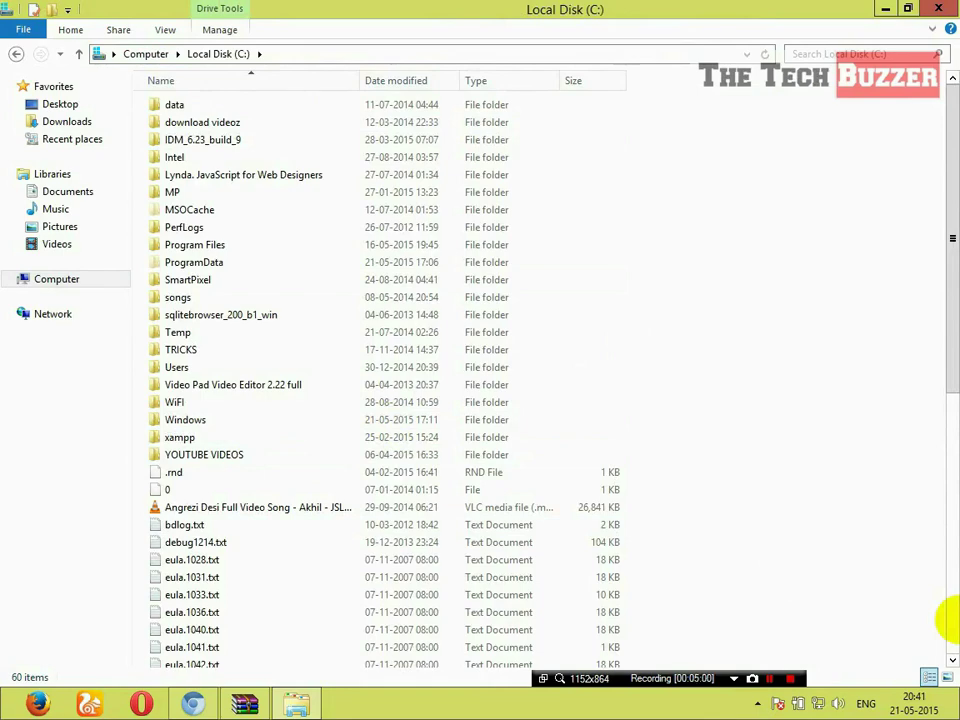
pyautogui.click(185, 419)
pyautogui.doubleClick(185, 419)
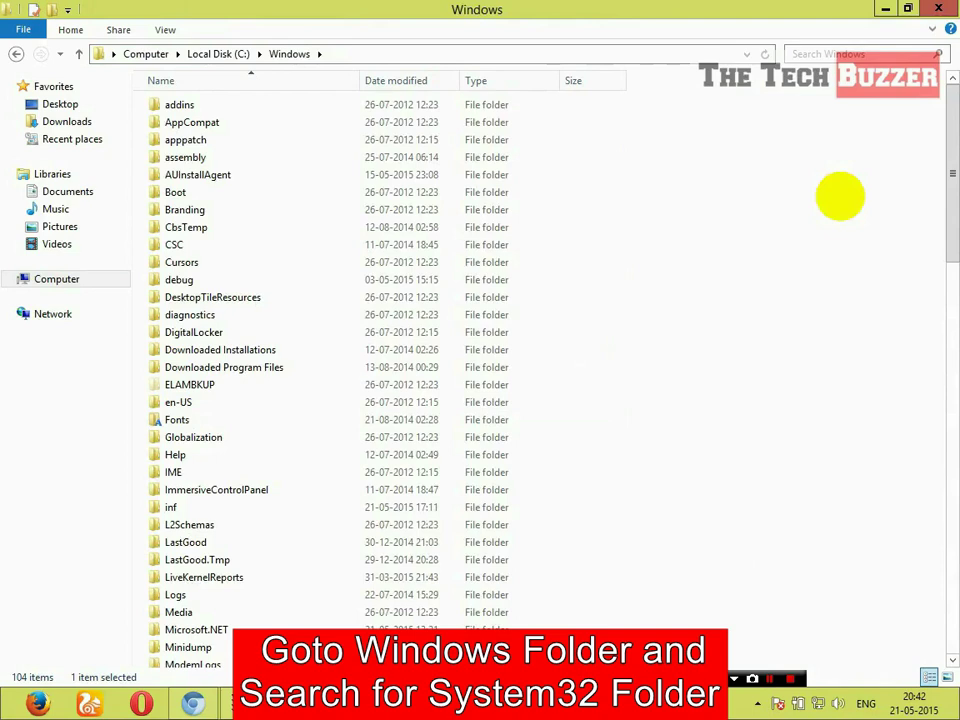
pyautogui.press('s')
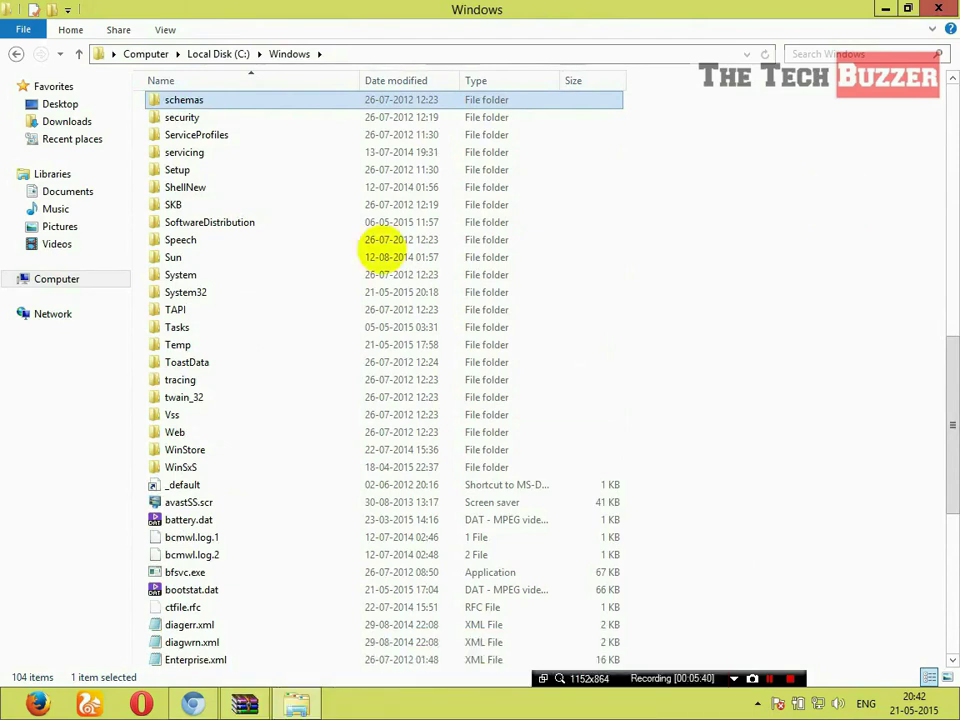
pyautogui.doubleClick(186, 292)
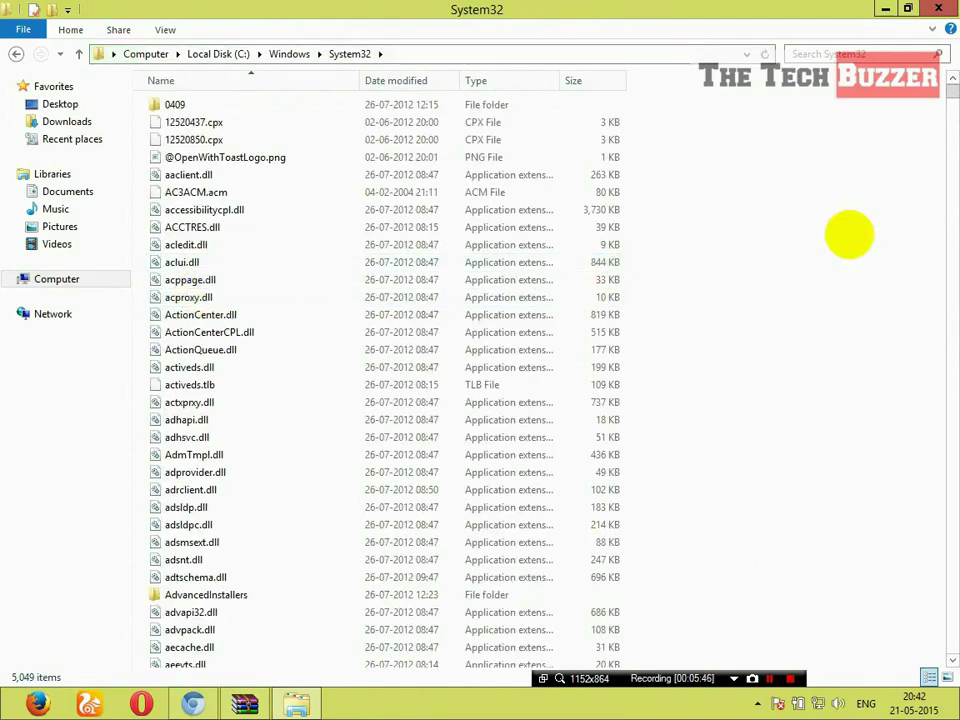
# - Paste steam_api.dll into System32 with the Windows copy, approving administrator access
pyautogui.rightClick(849, 236)
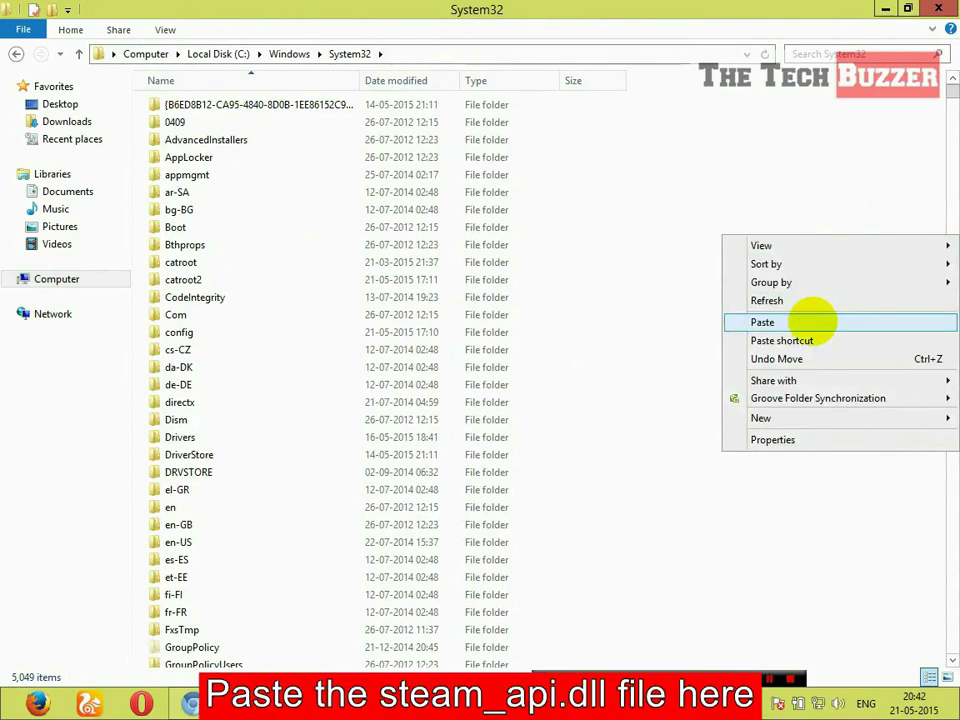
pyautogui.click(812, 322)
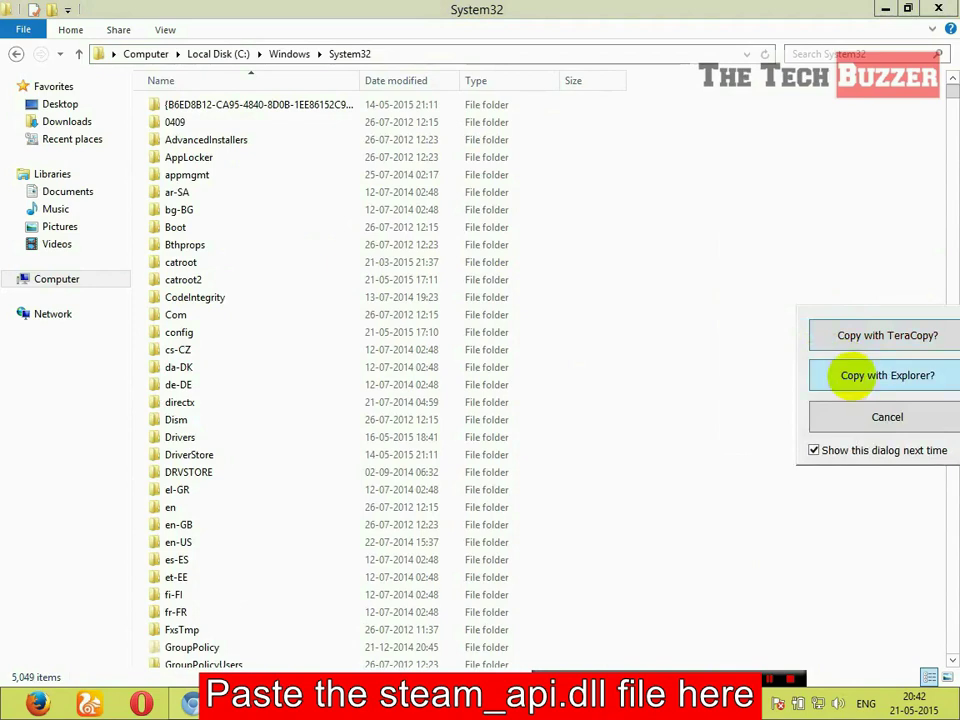
pyautogui.click(851, 375)
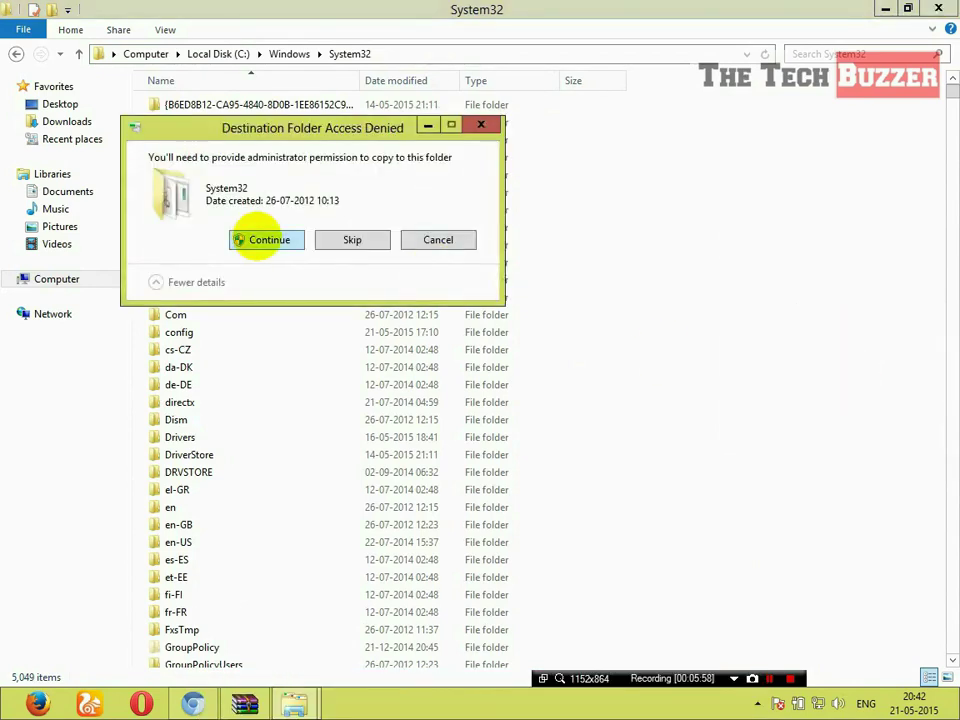
pyautogui.click(265, 239)
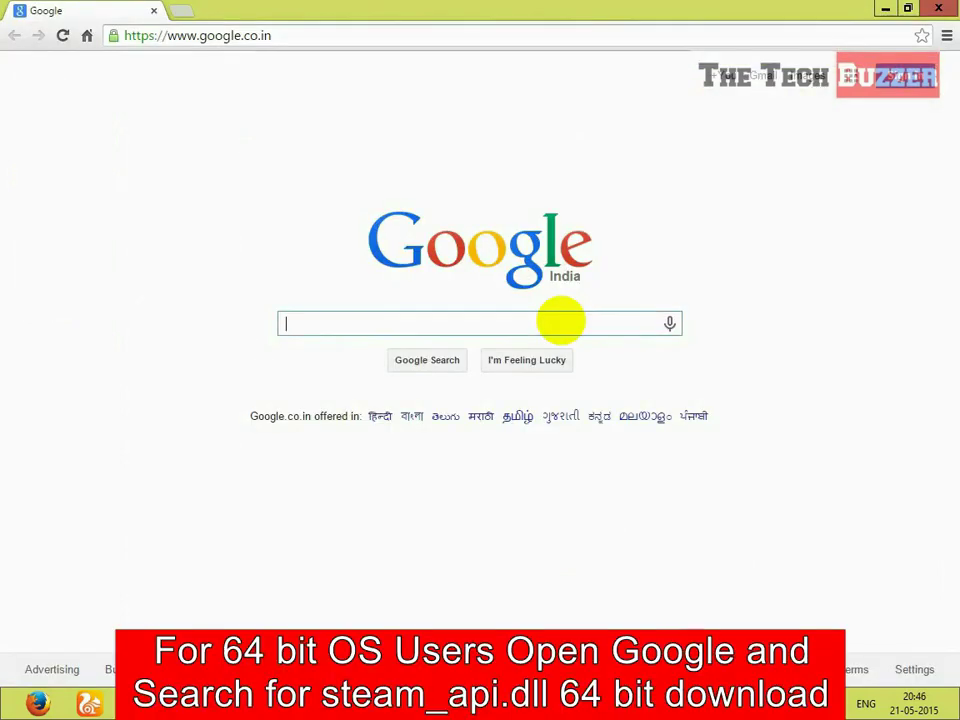
# - Search Google for 'steam_api.dll 64bit download'
pyautogui.write('steam')
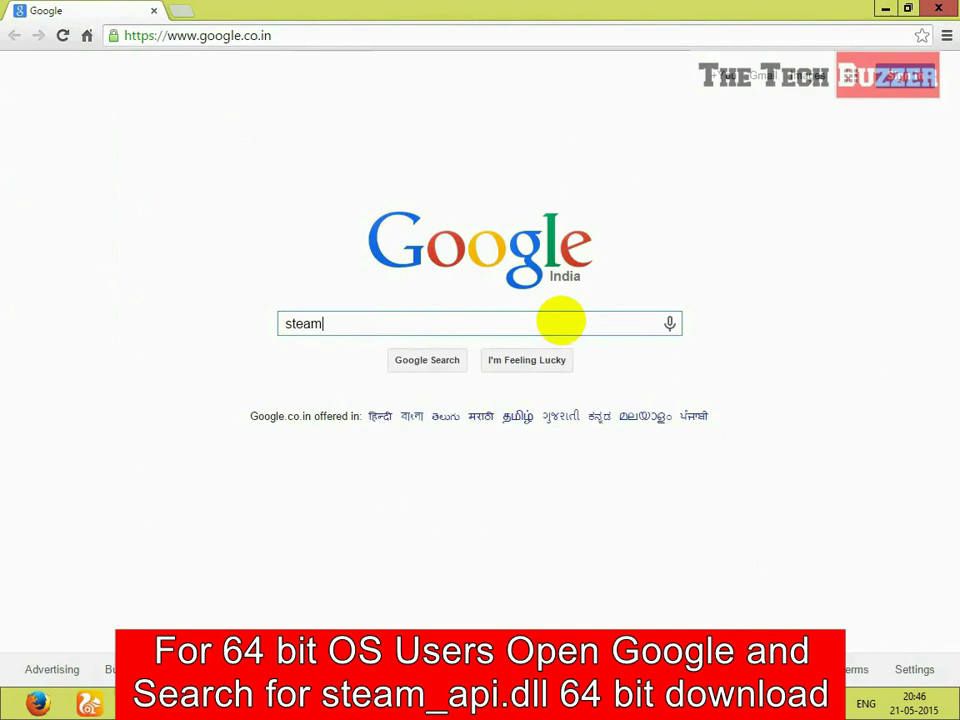
pyautogui.write('_api.')
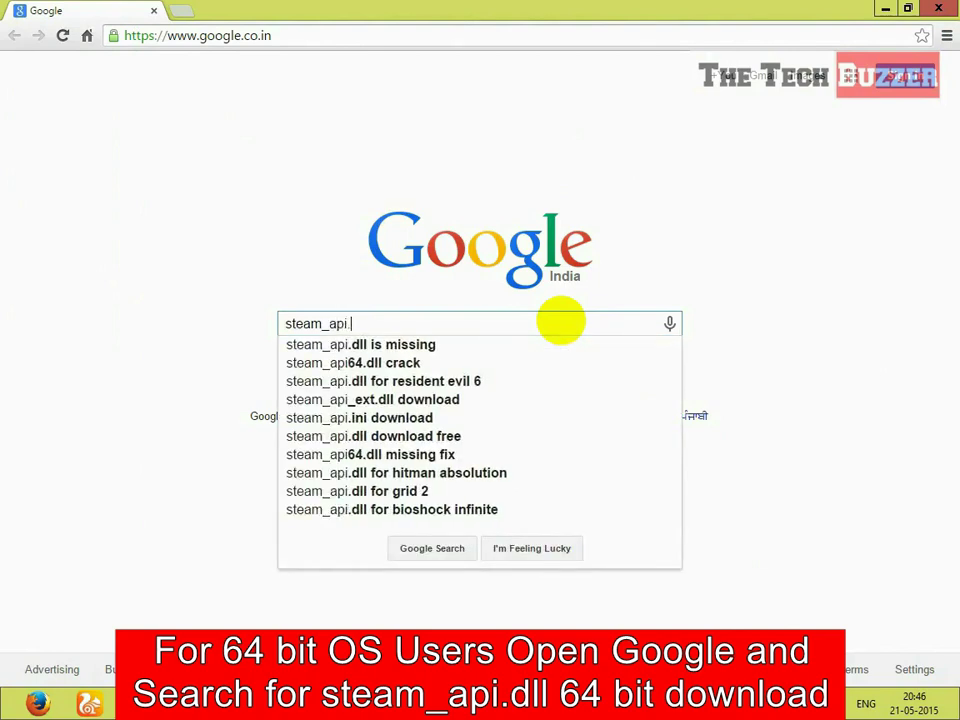
pyautogui.write('dll ')
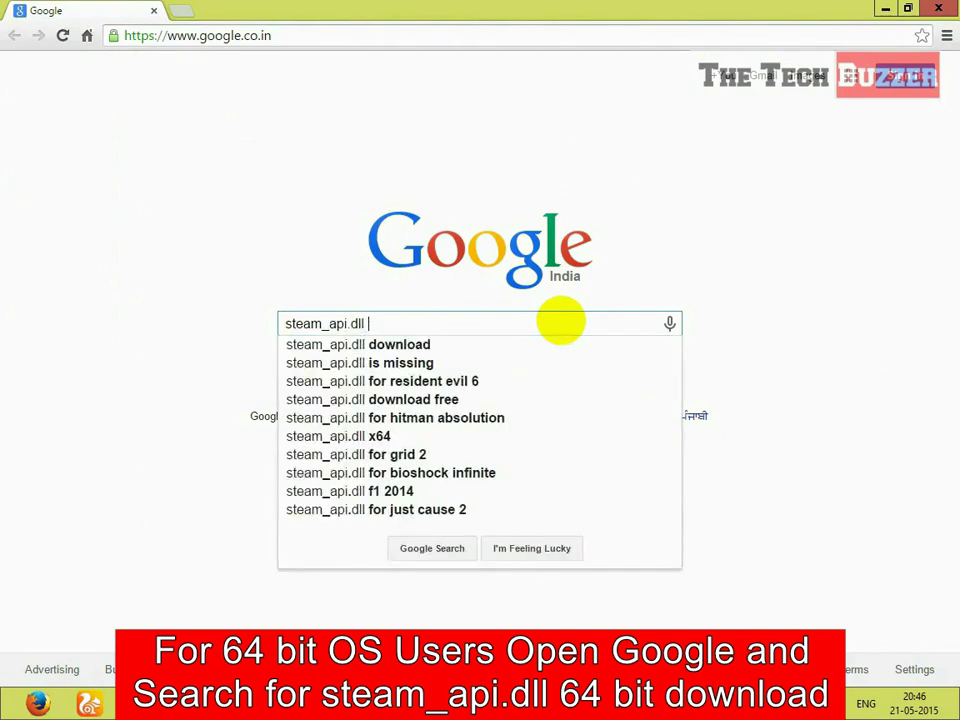
pyautogui.write('64bi')
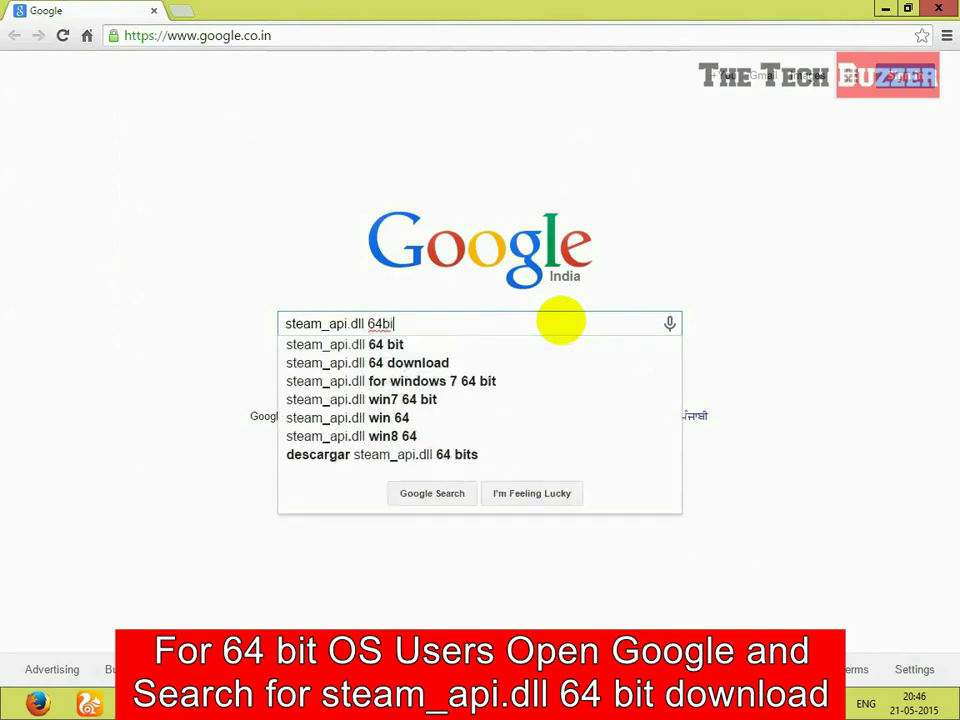
pyautogui.write('t download')
pyautogui.press('Return')
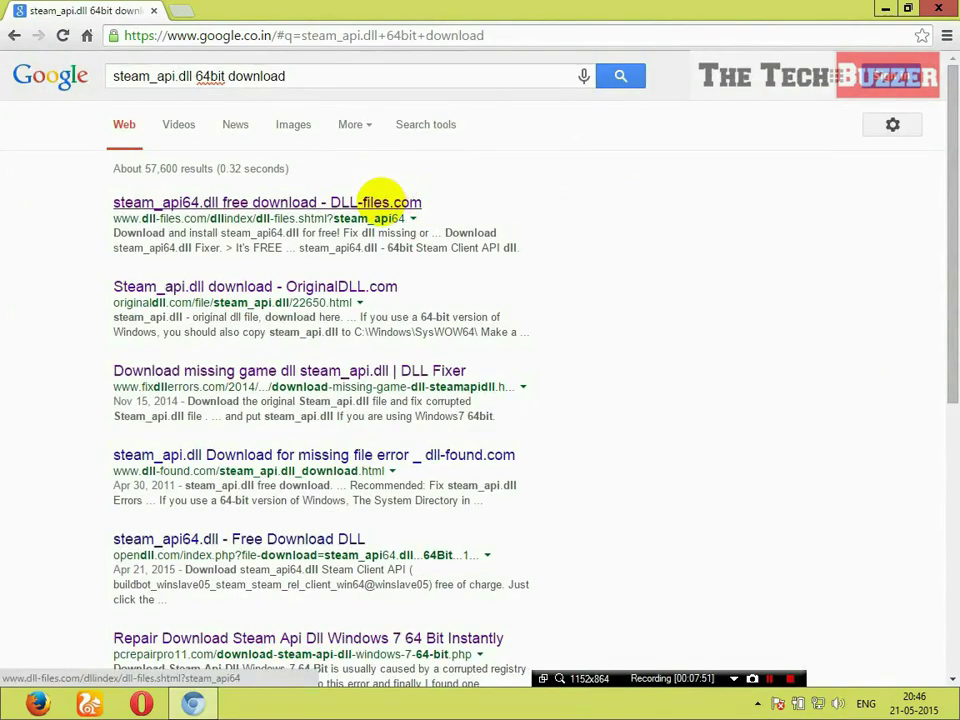
# - Get steam_api64.zip version 2.37.91.26 from DLL-files.com via IDM and open it
pyautogui.click(380, 200)
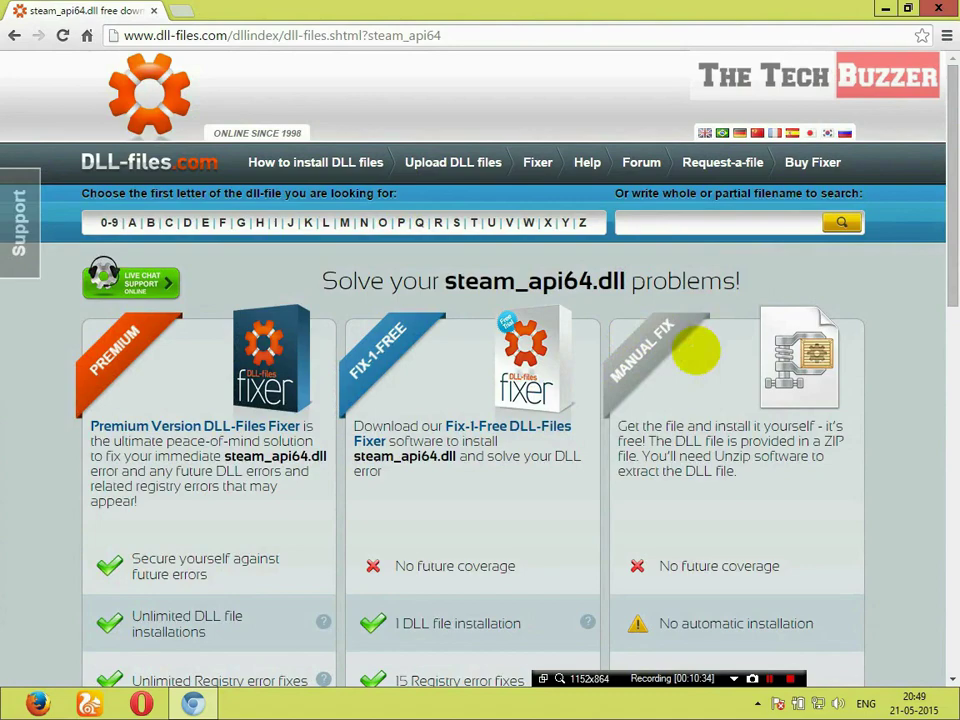
pyautogui.scroll(-5, 945, 326)
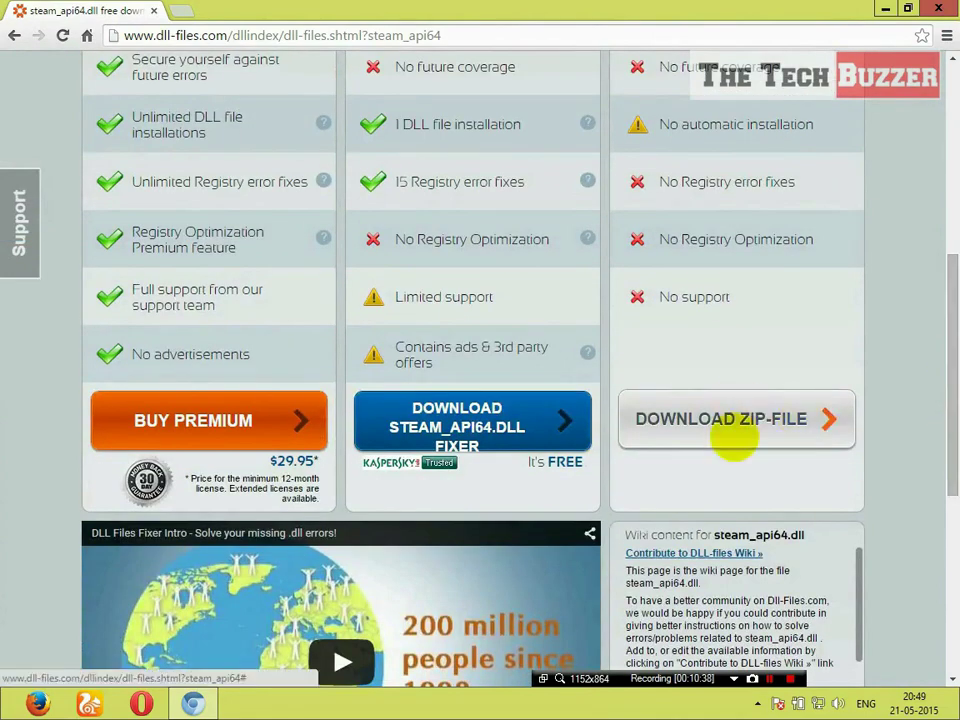
pyautogui.click(735, 425)
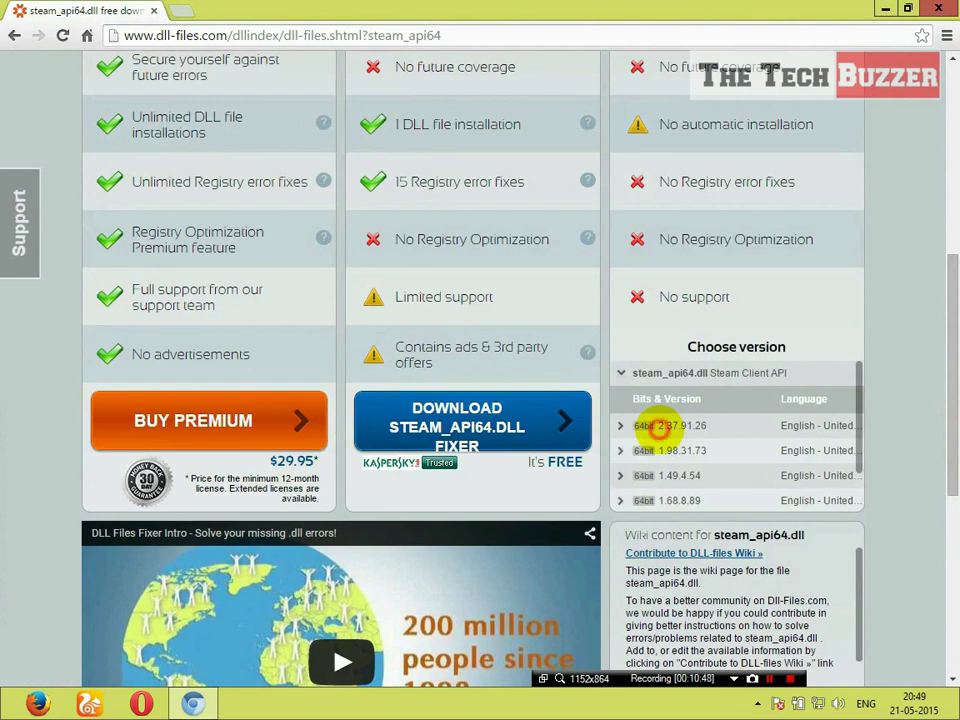
pyautogui.click(666, 425)
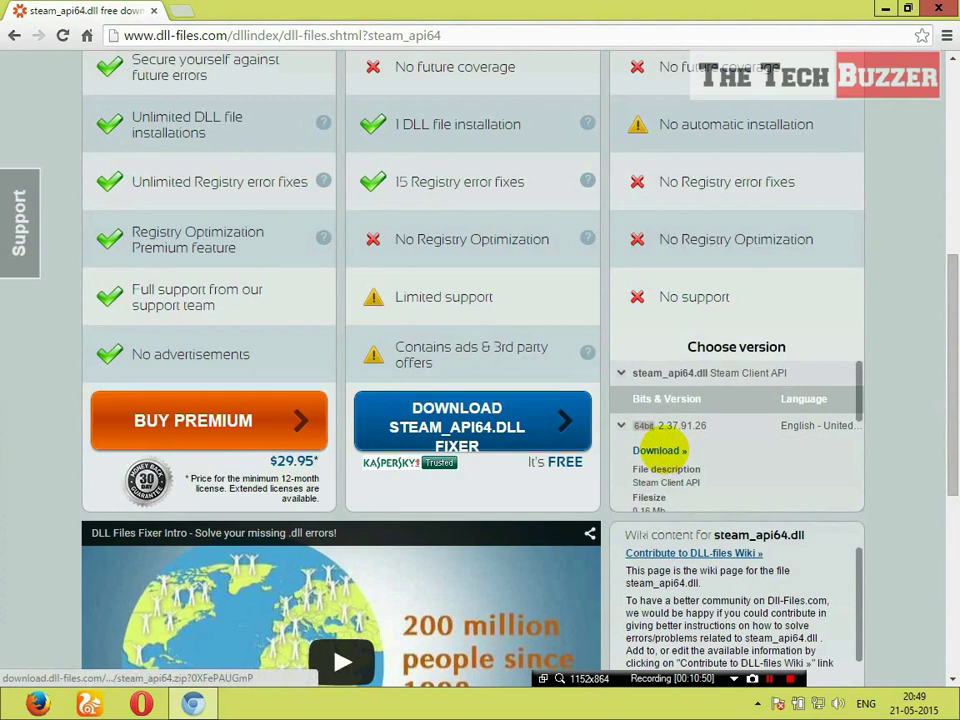
pyautogui.click(658, 450)
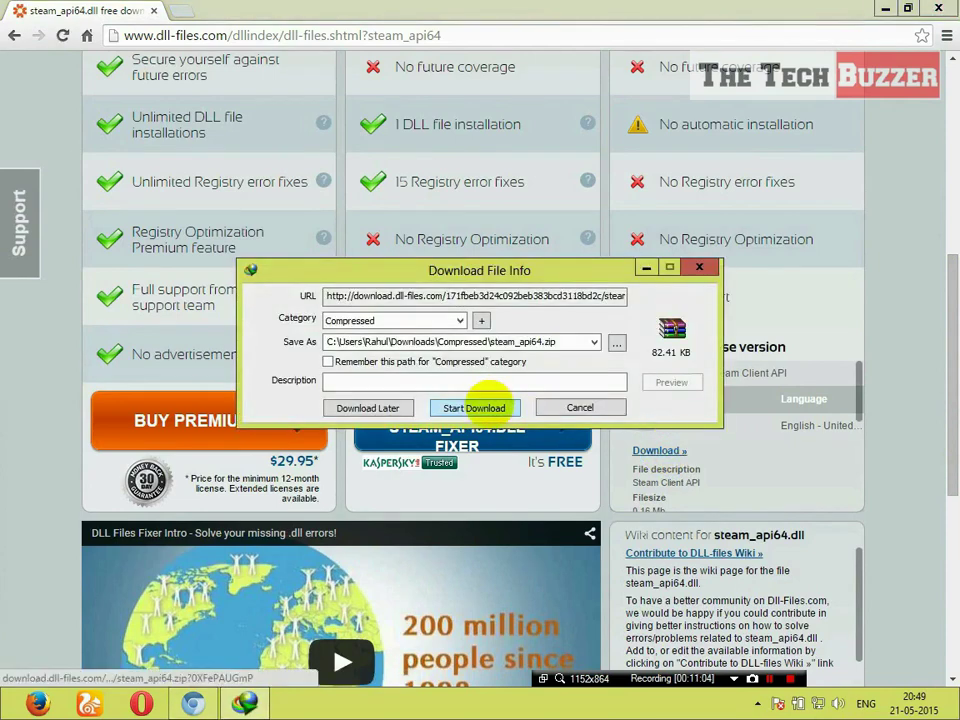
pyautogui.click(489, 405)
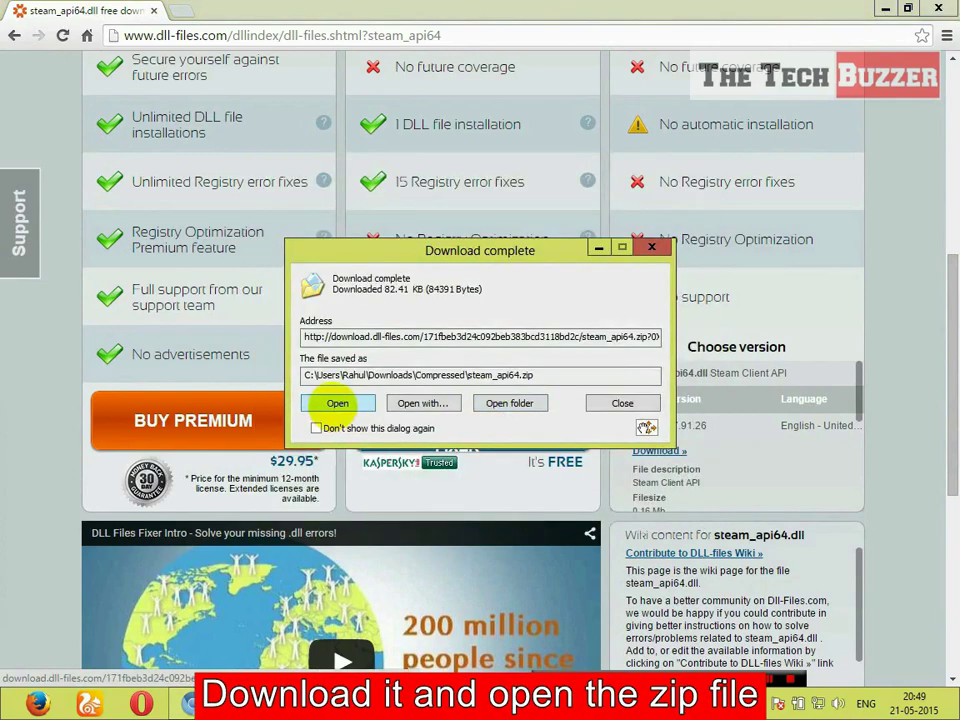
pyautogui.click(337, 403)
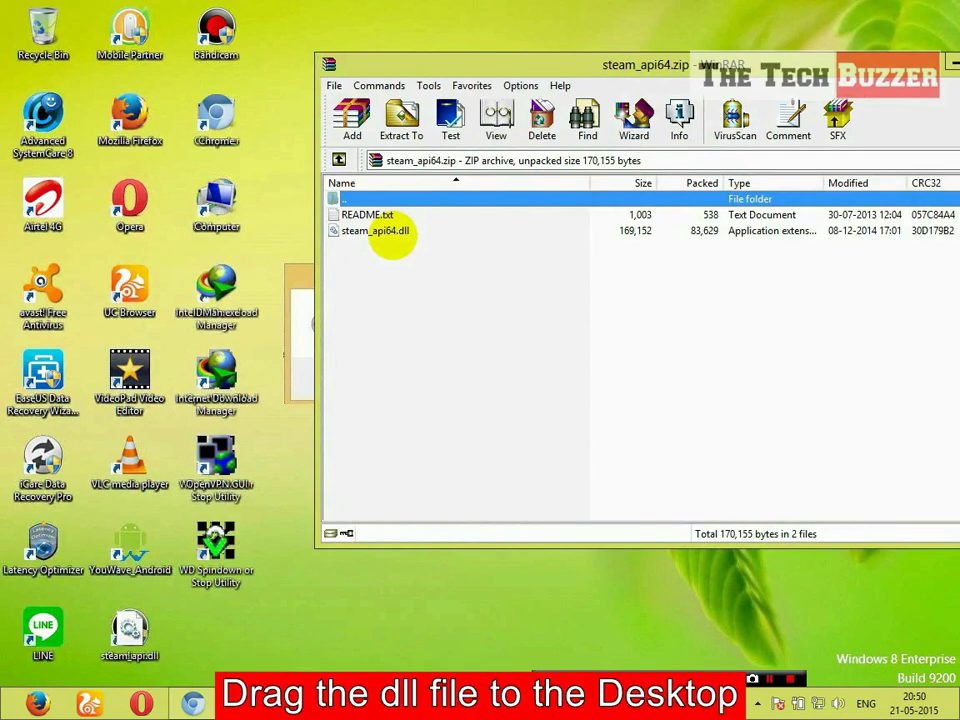
# - Drag steam_api64.dll from WinRAR onto the desktop and copy it
pyautogui.moveTo(390, 238); pyautogui.dragTo(238, 622)
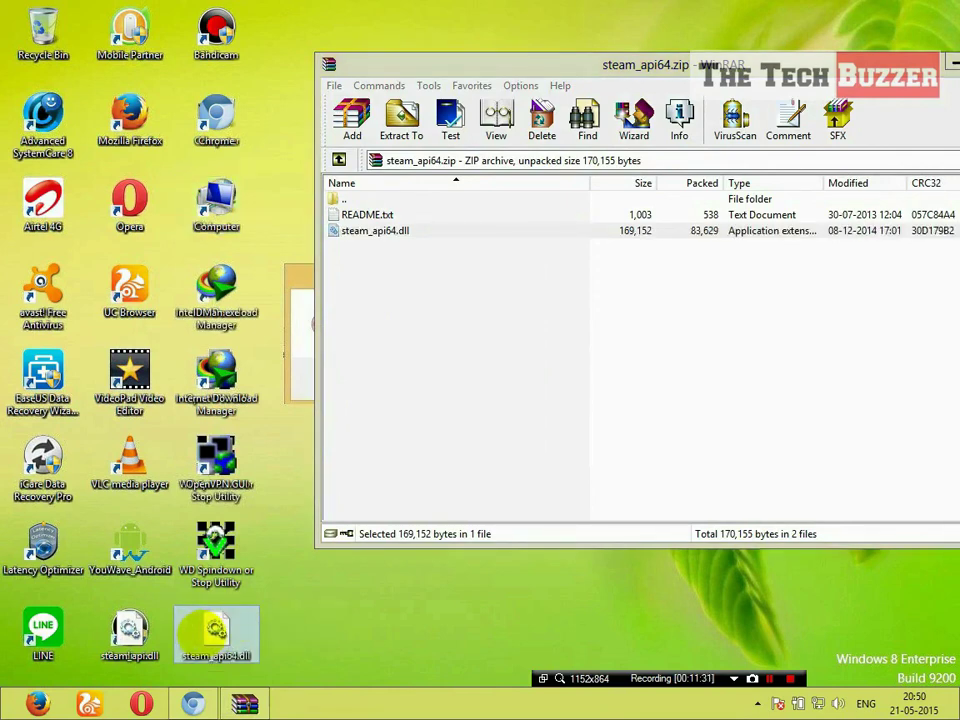
pyautogui.rightClick(204, 631)
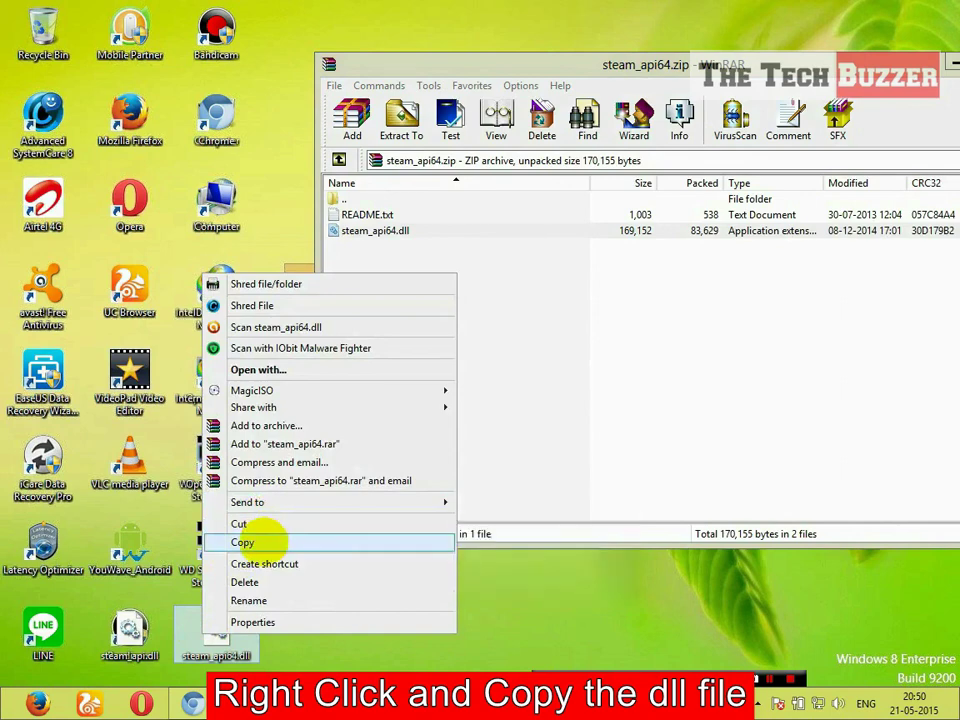
pyautogui.click(268, 542)
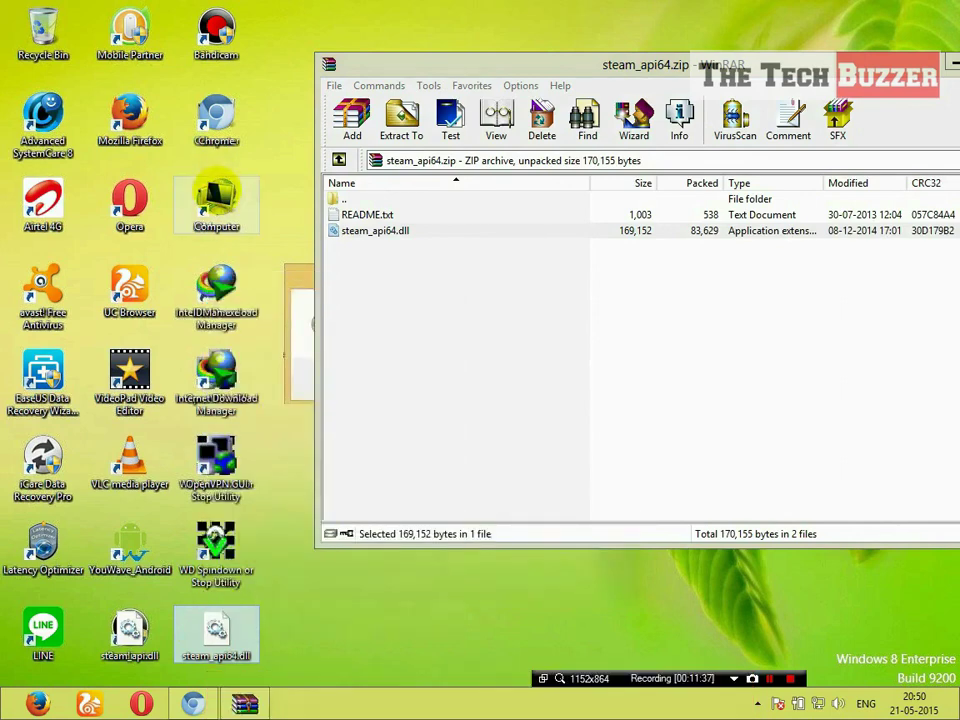
# - Browse Computer > Local Disk (C:) > Windows and open SysWOW64
pyautogui.click(217, 200)
pyautogui.doubleClick(217, 193)
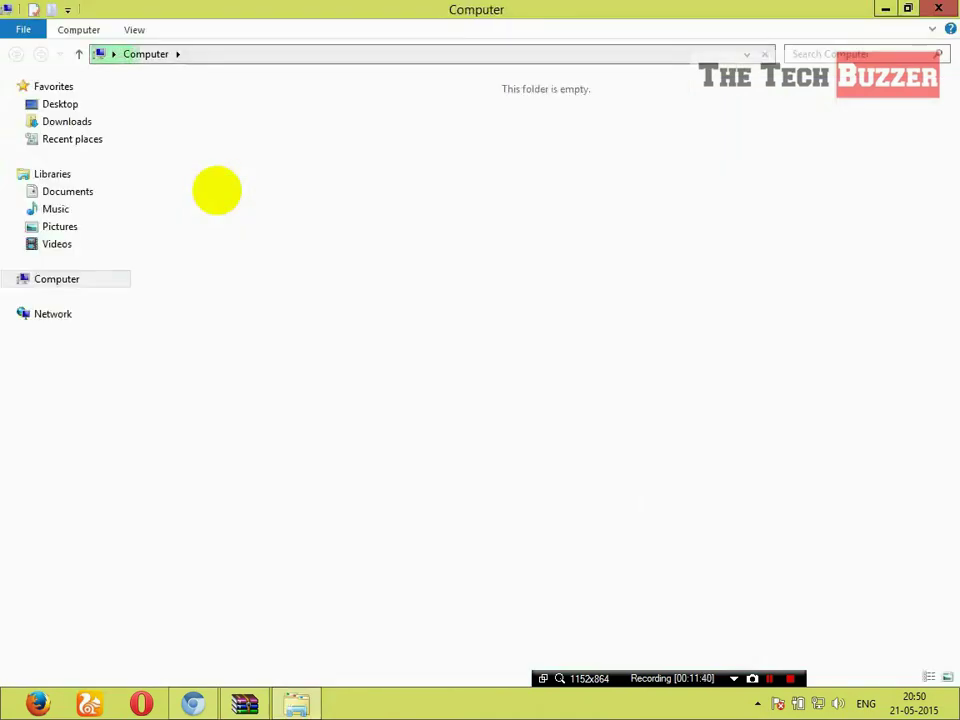
pyautogui.click(226, 129)
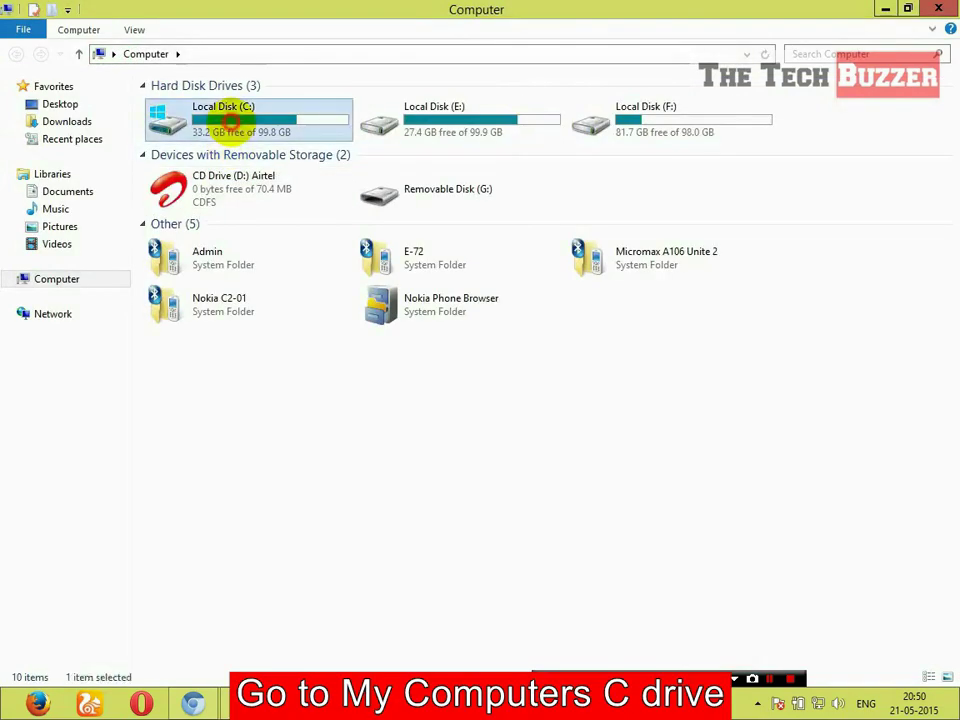
pyautogui.doubleClick(226, 127)
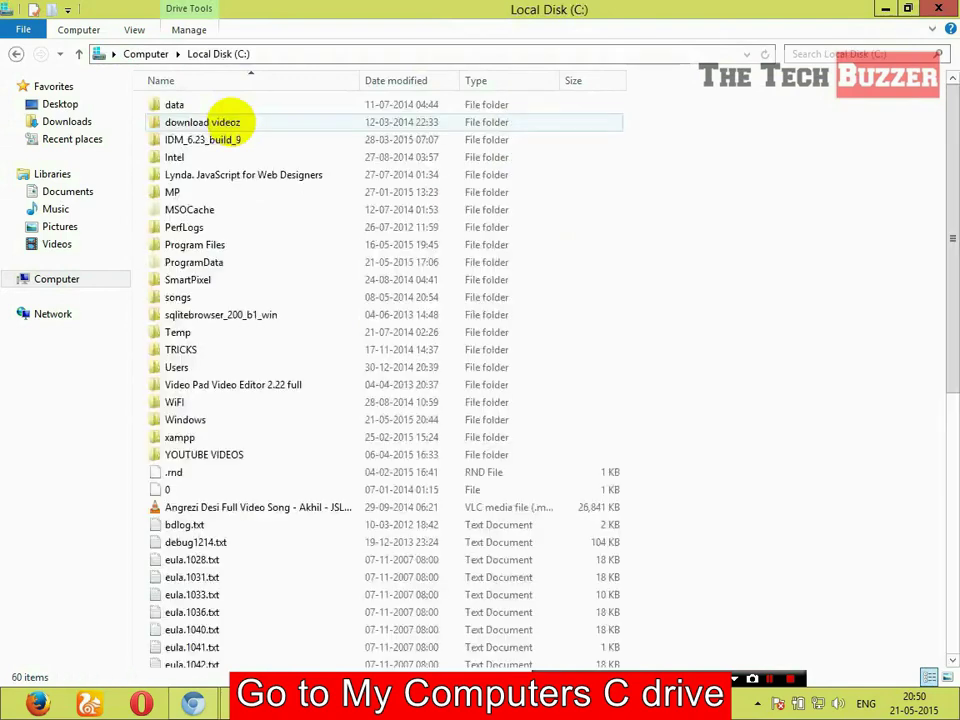
pyautogui.click(182, 419)
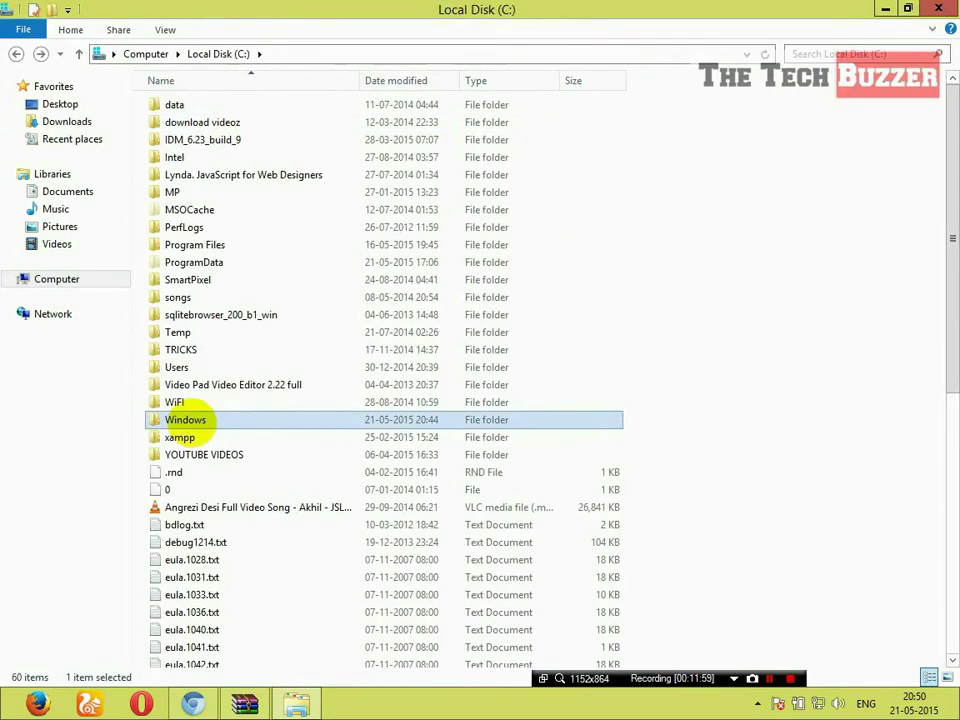
pyautogui.doubleClick(186, 420)
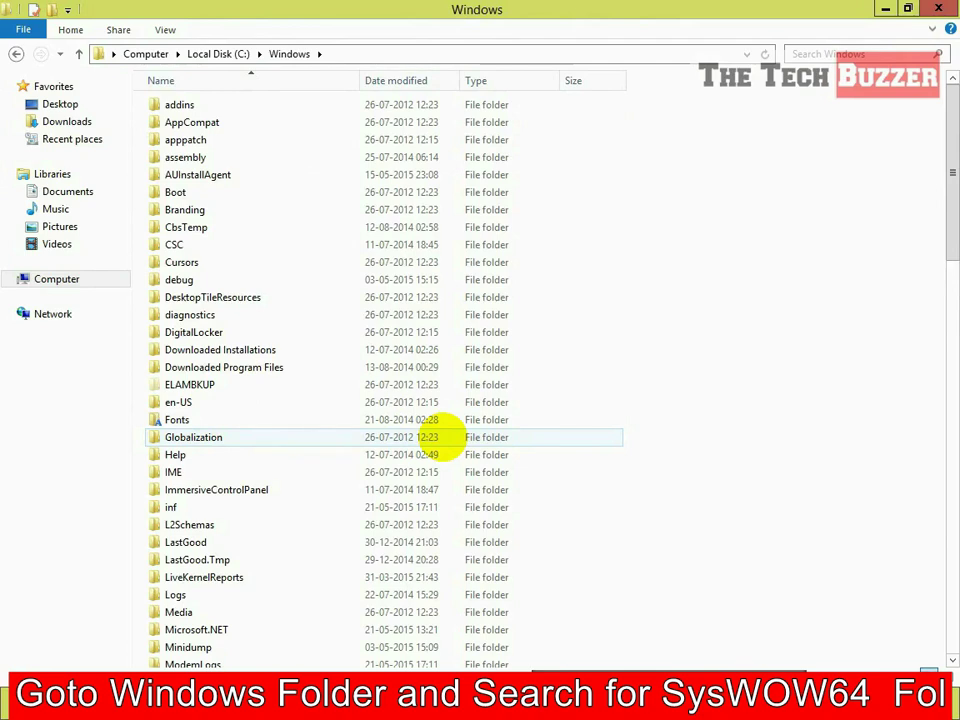
pyautogui.press('s')
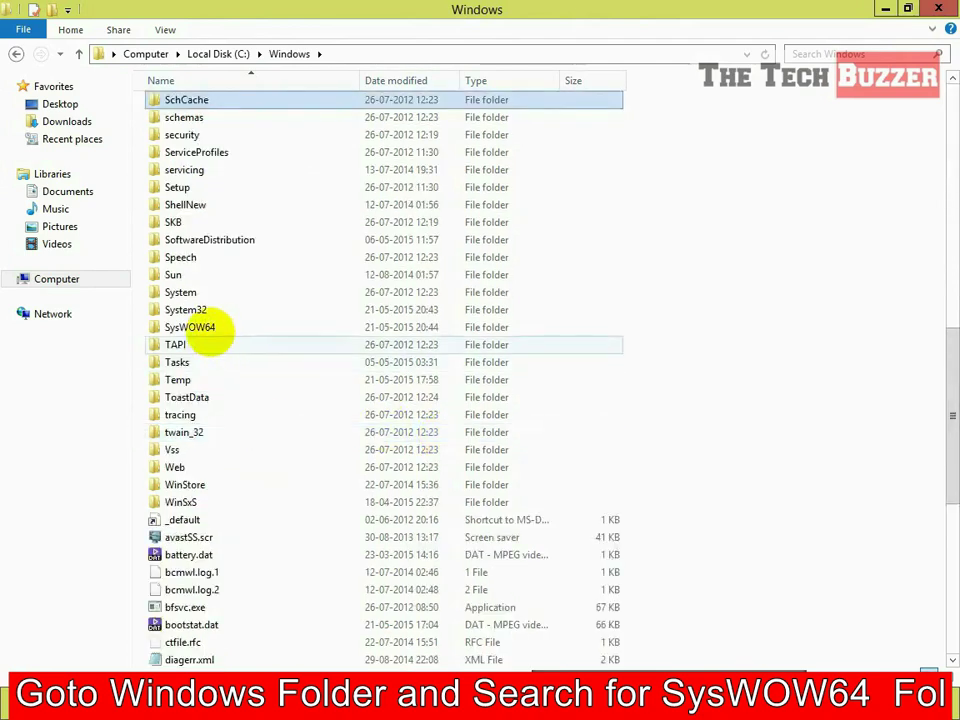
pyautogui.click(195, 327)
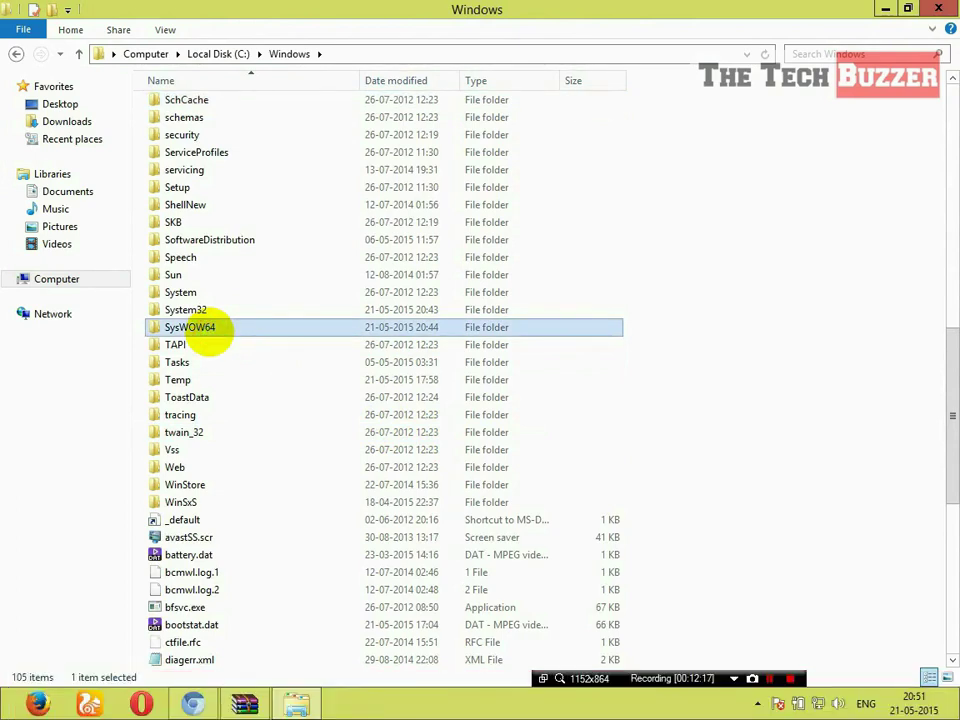
pyautogui.doubleClick(208, 332)
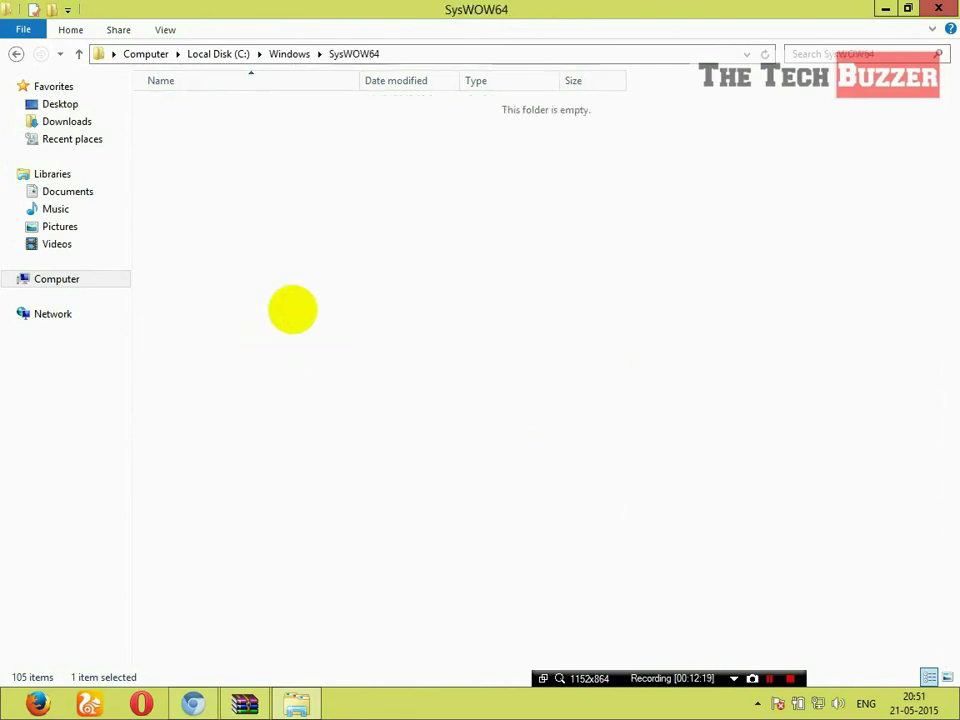
# - Paste steam_api64.dll into C:\Windows\SysWOW64 using Explorer's copy, approving administrator access
pyautogui.rightClick(520, 230)
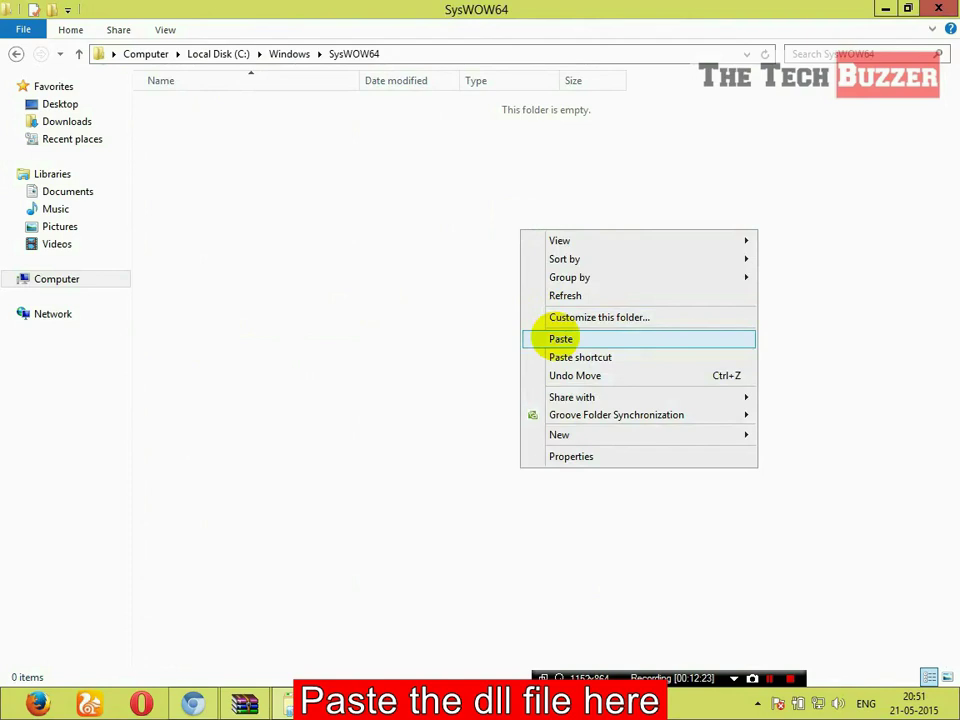
pyautogui.click(560, 339)
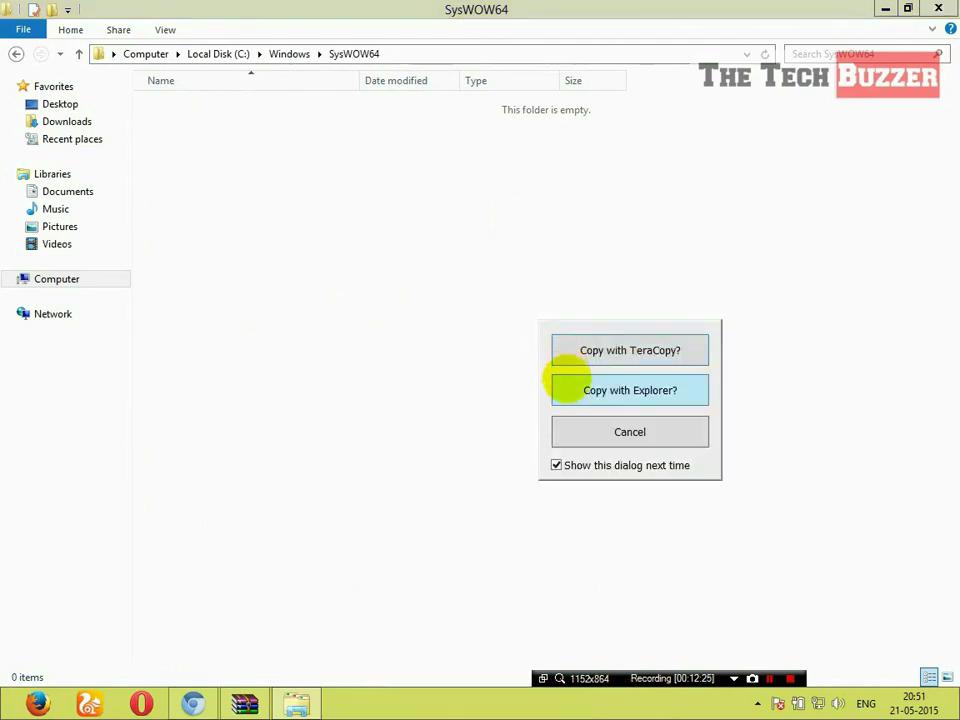
pyautogui.click(563, 384)
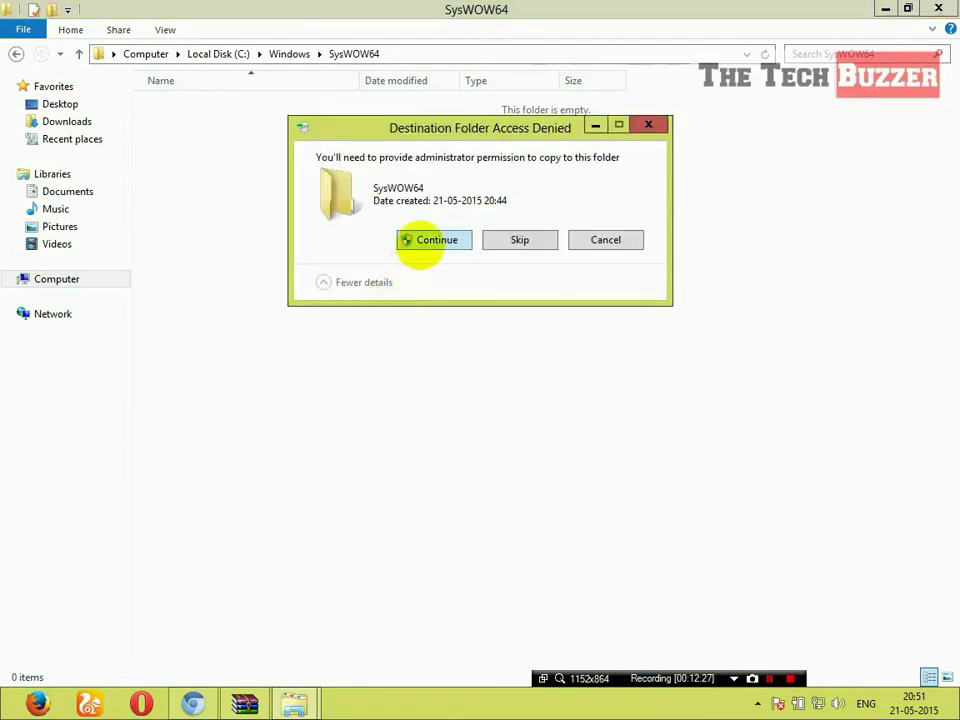
pyautogui.click(420, 241)
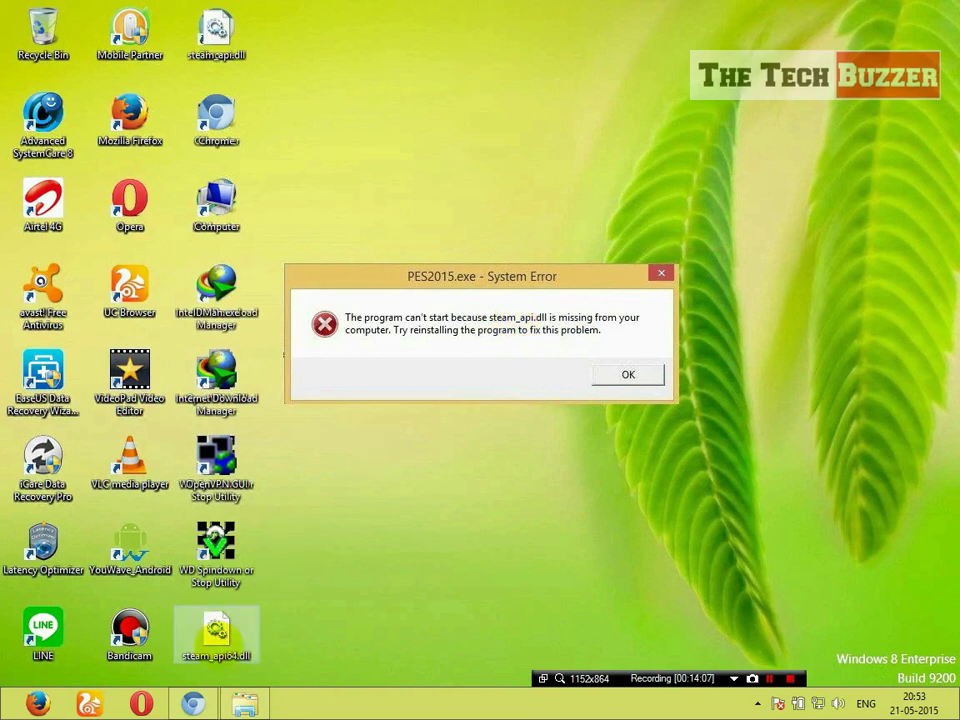
# - Copy steam_api64.dll from the desktop to the clipboard again
pyautogui.click(217, 633)
pyautogui.rightClick(217, 633)
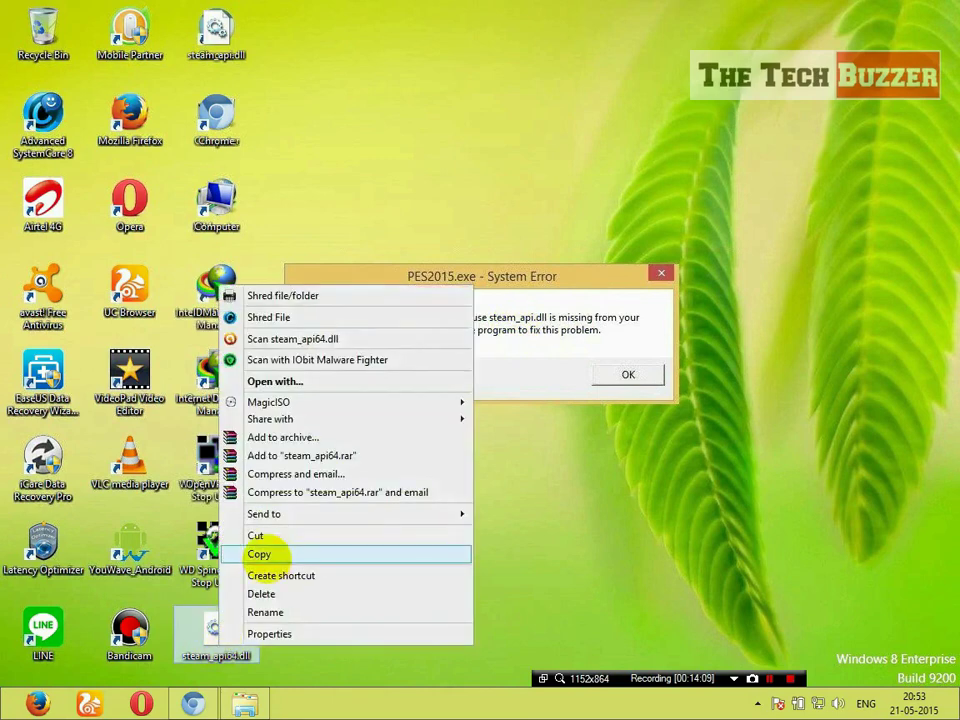
pyautogui.click(265, 556)
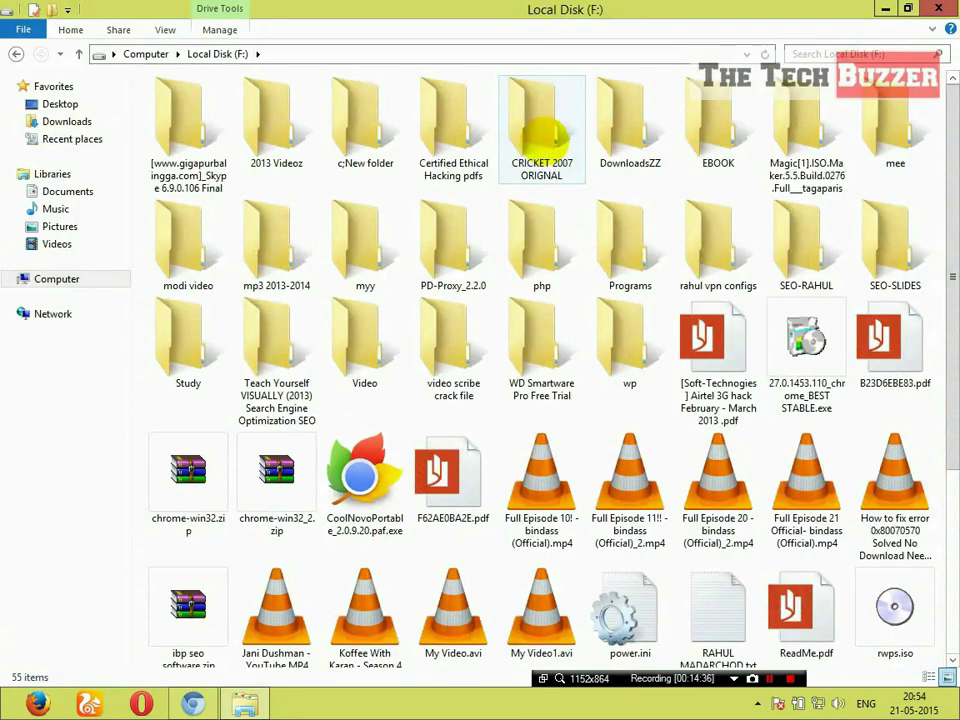
# - Open the CRICKET 2007 ORIGNAL folder on F: and paste steam_api64.dll there using Explorer's copy
pyautogui.doubleClick(541, 135)
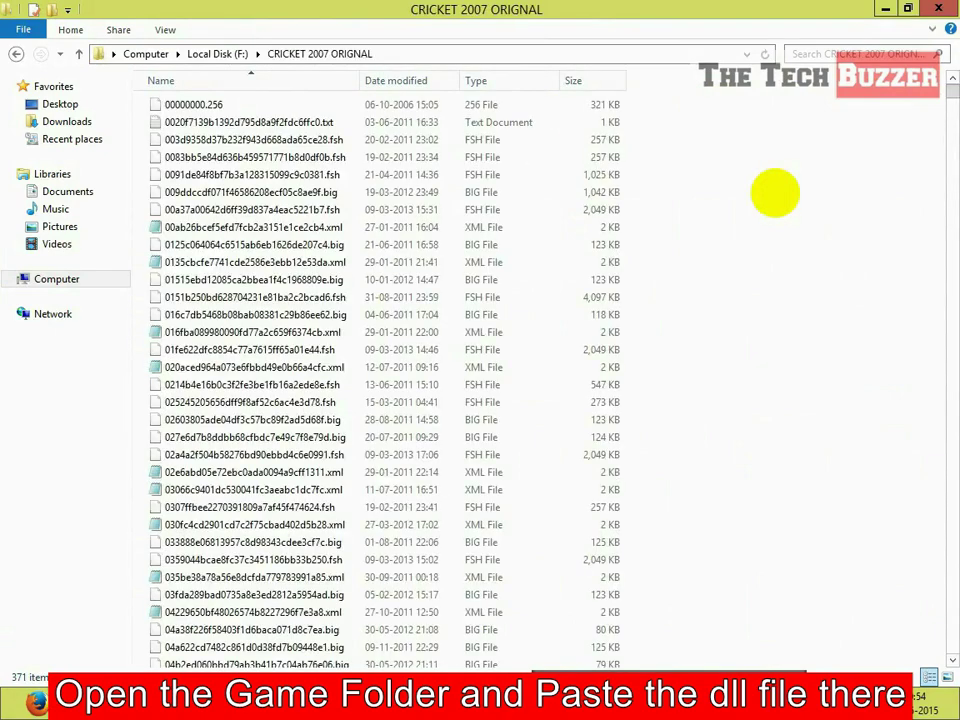
pyautogui.rightClick(775, 193)
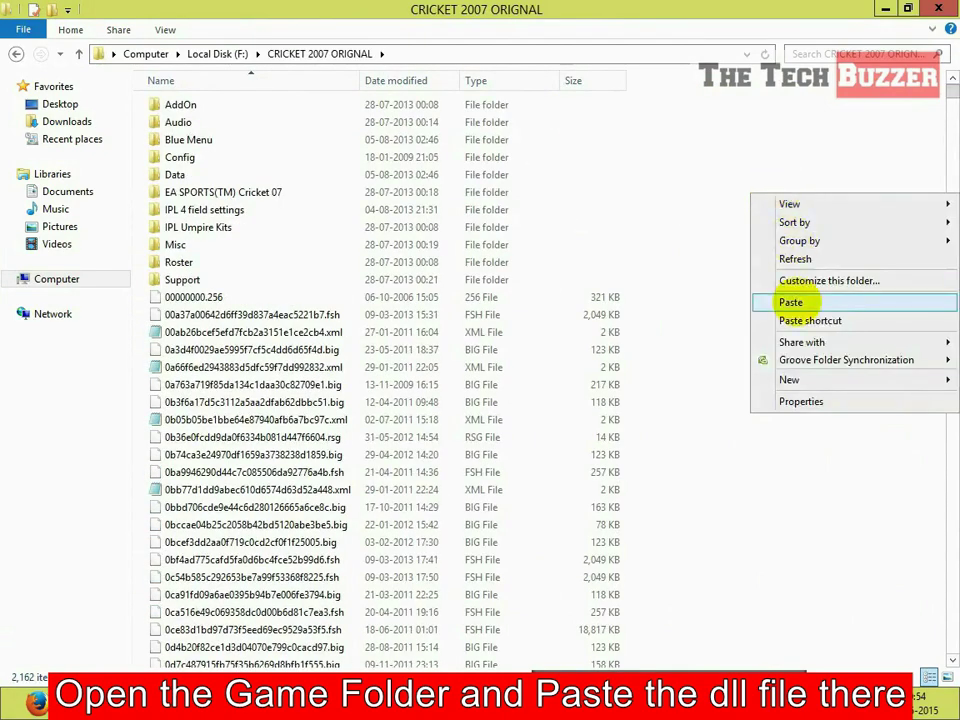
pyautogui.click(801, 301)
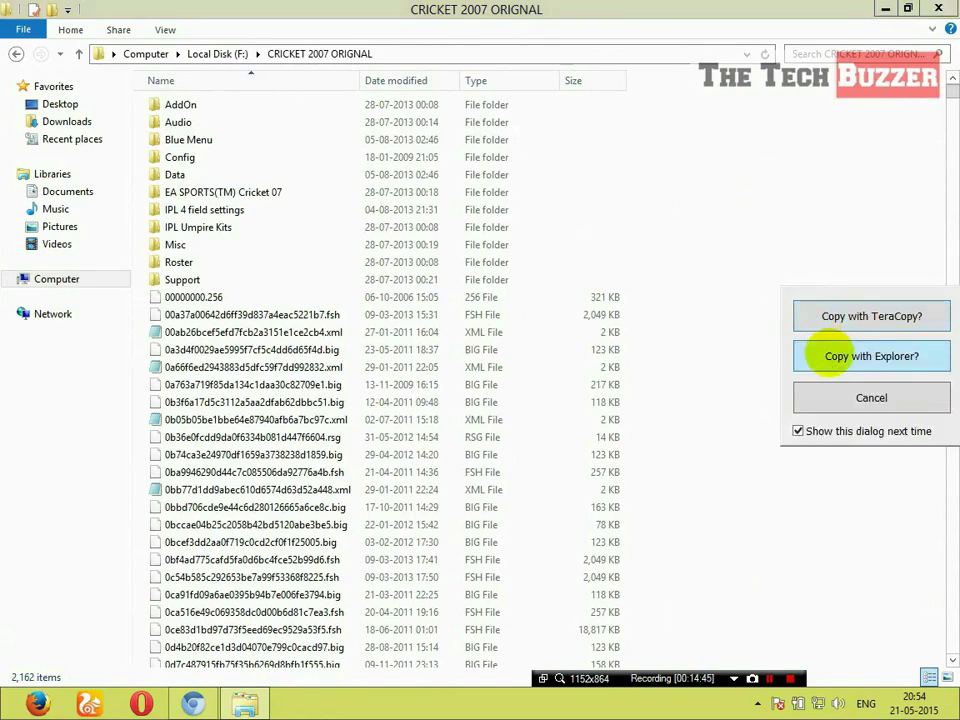
pyautogui.click(830, 354)
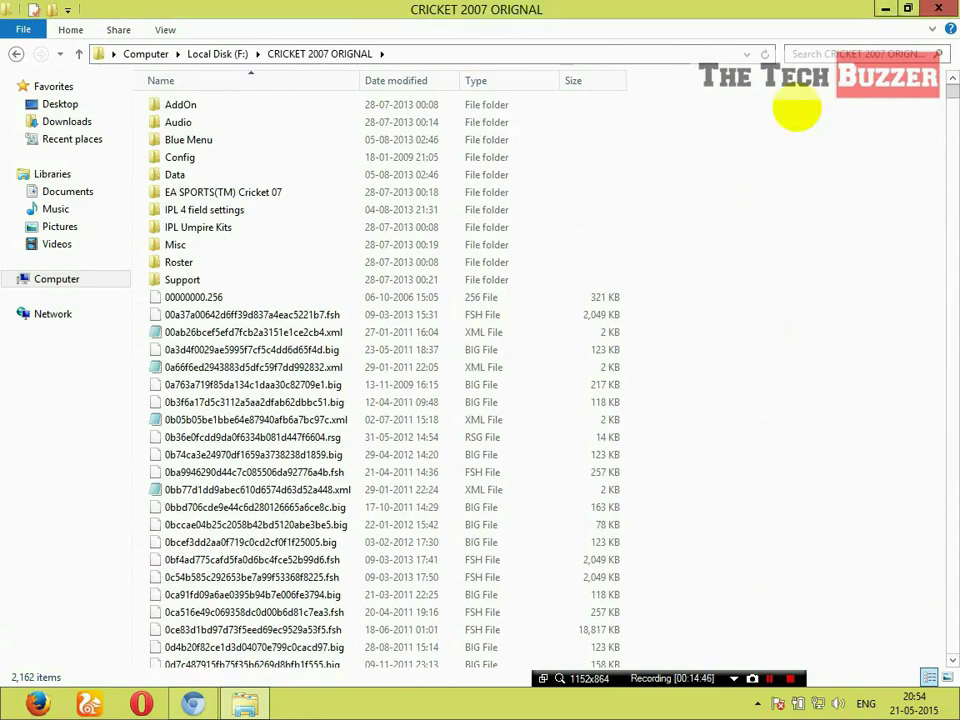